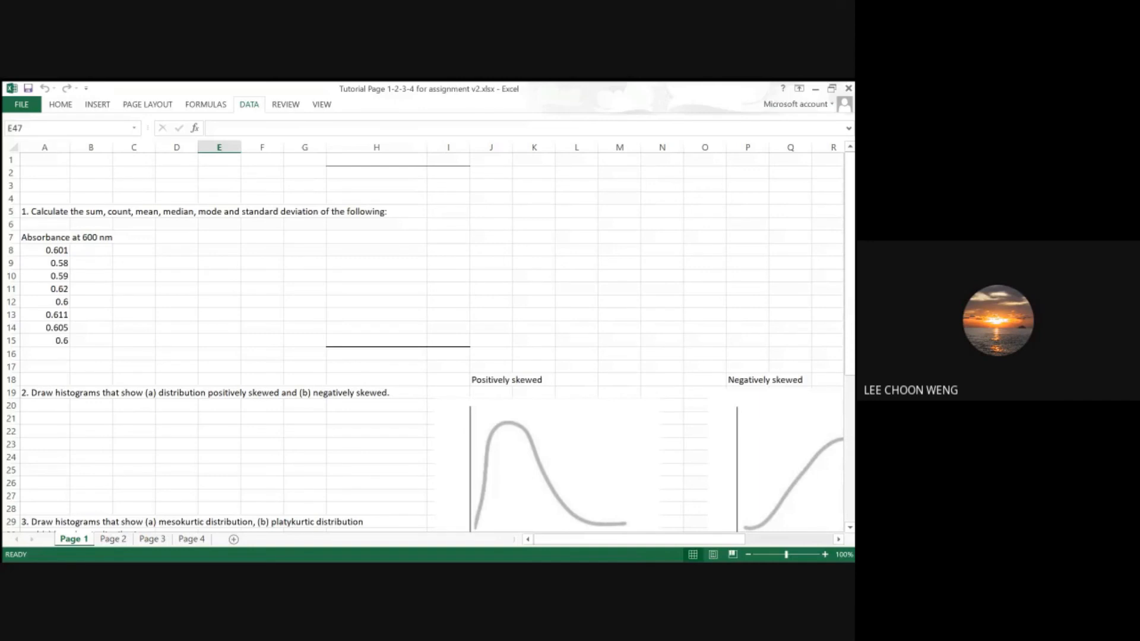
Step: Open the application's options from the workbook's file information page and return to the Page 1 sheet
left_click(21, 106)
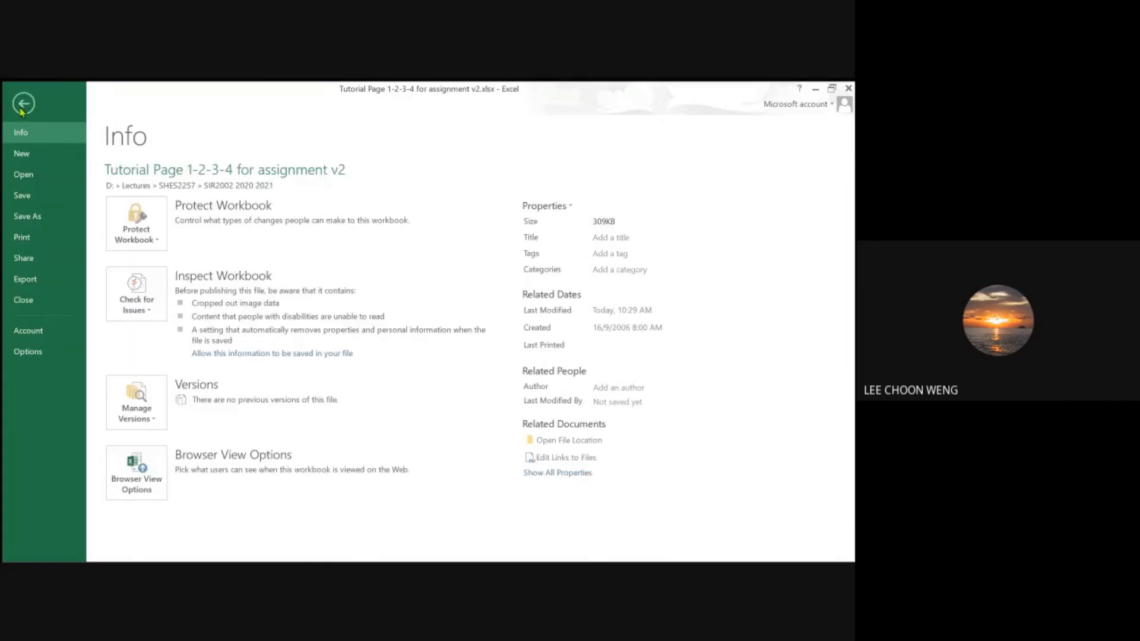
left_click(28, 354)
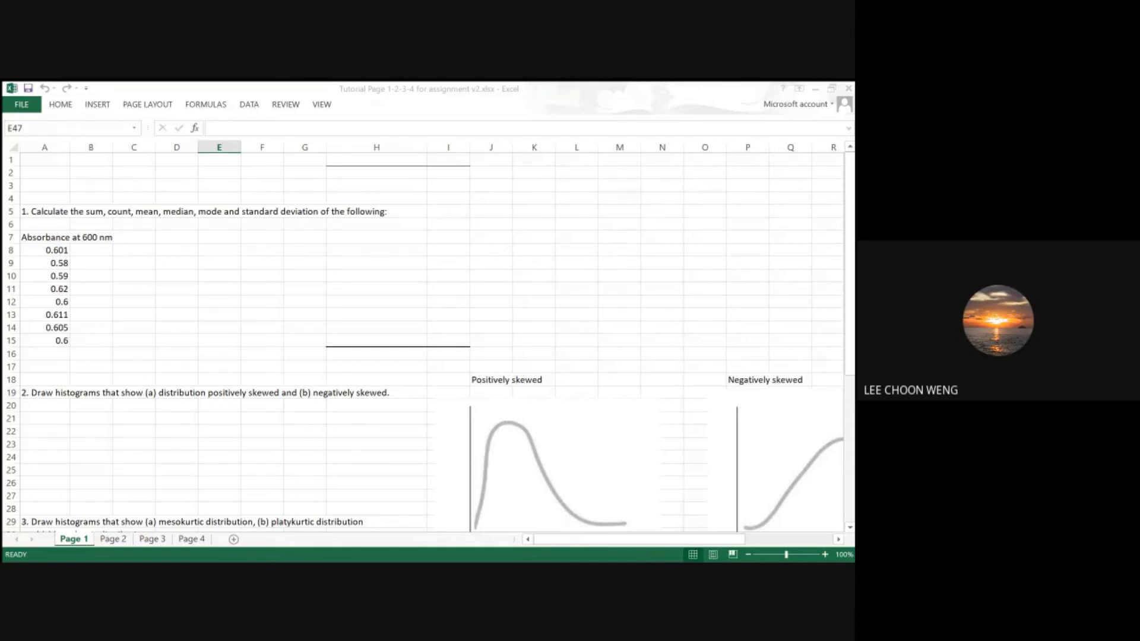
left_click(249, 106)
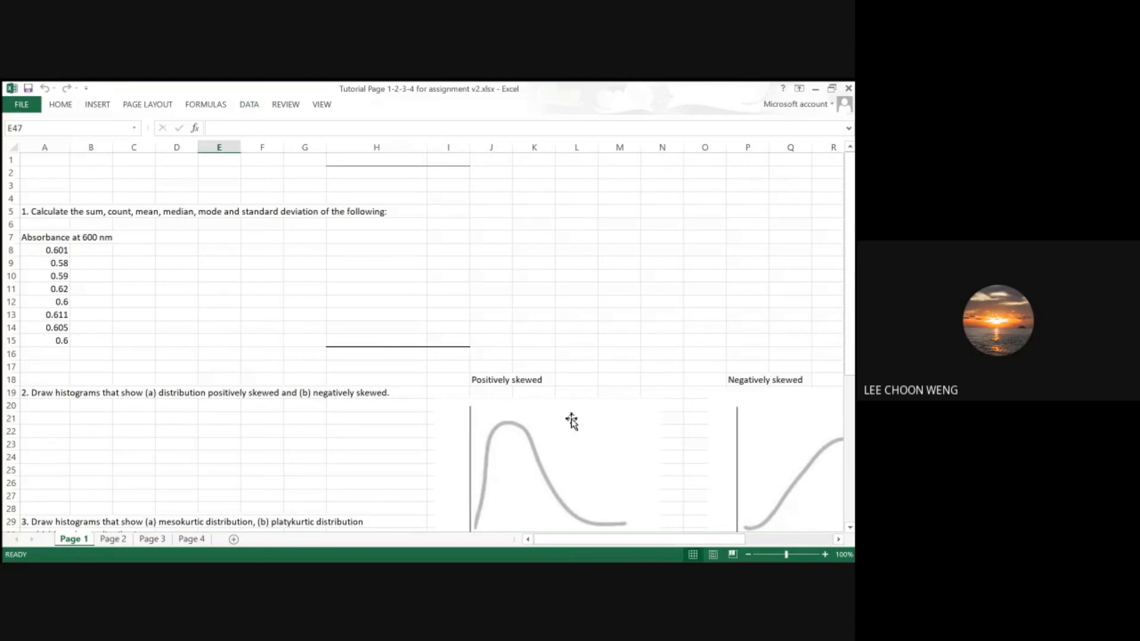
Step: Examine the skewed distribution sketches and the leptokurtic, mesokurtic and platykurtic sketches on the Page 1 sheet
scroll(559, 404, "down", 5)
scroll(572, 420, "up", 2)
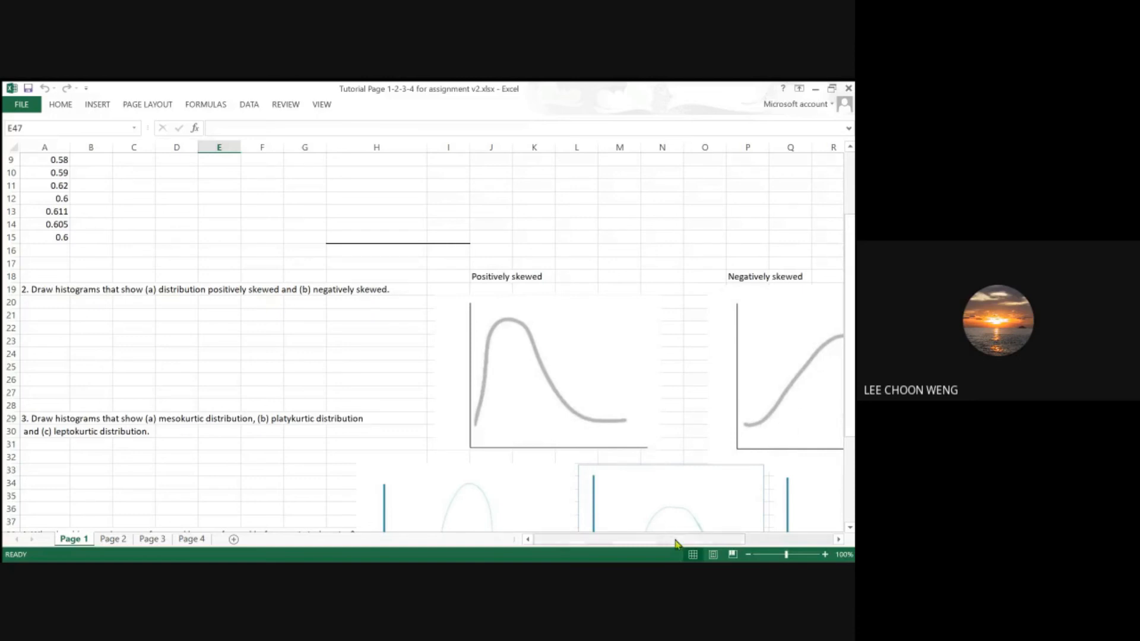
left_click_drag(674, 539, 724, 539)
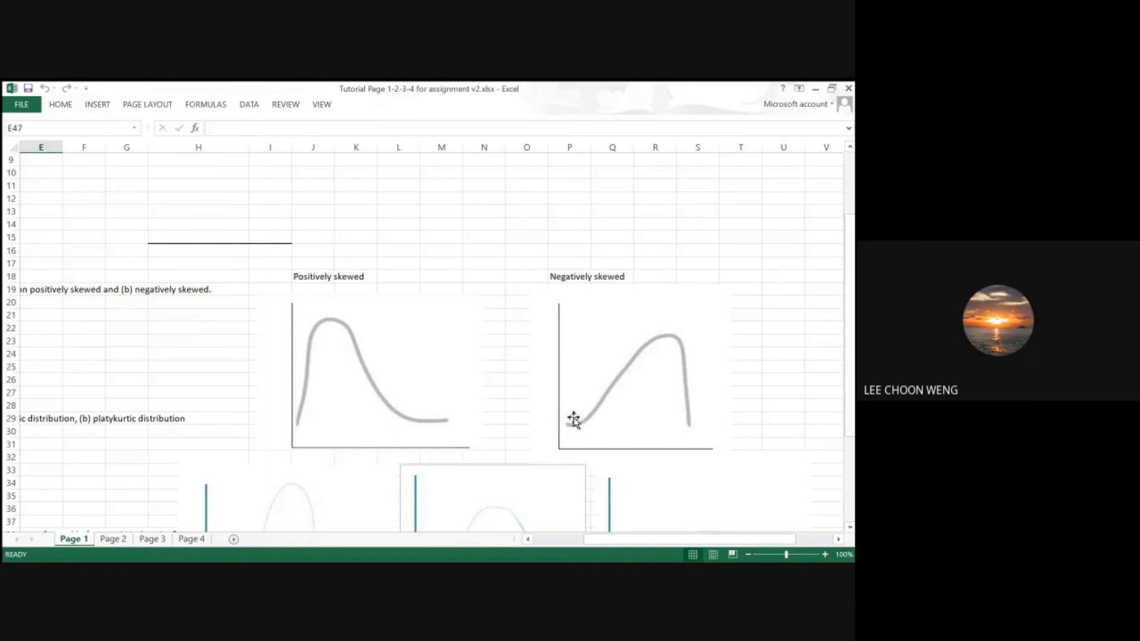
left_click_drag(850, 407, 837, 502)
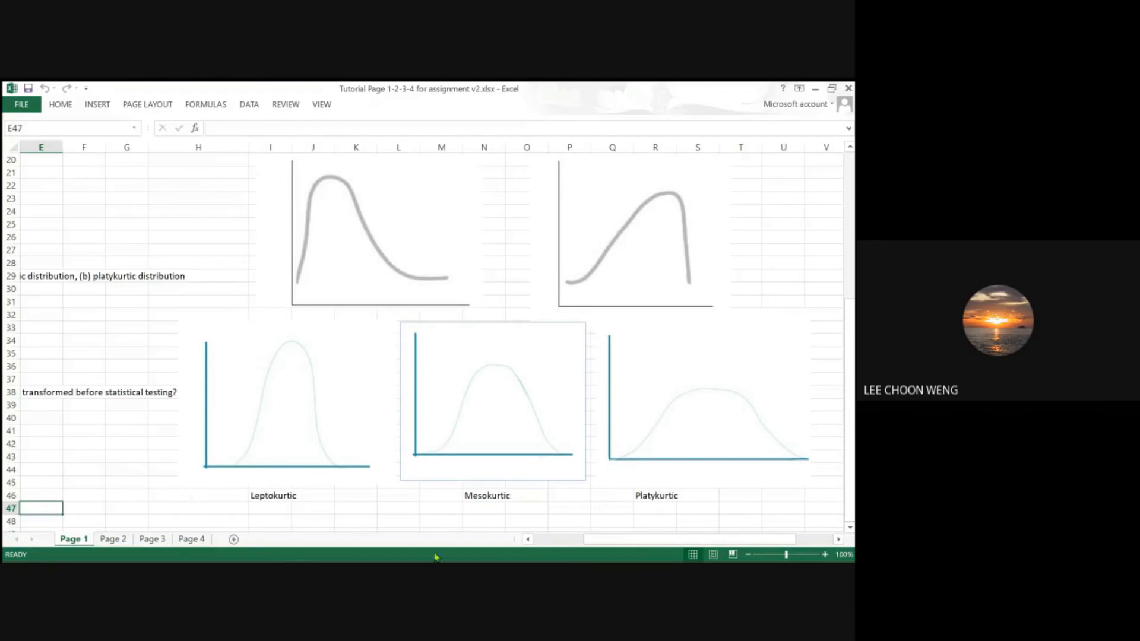
left_click_drag(600, 540, 550, 540)
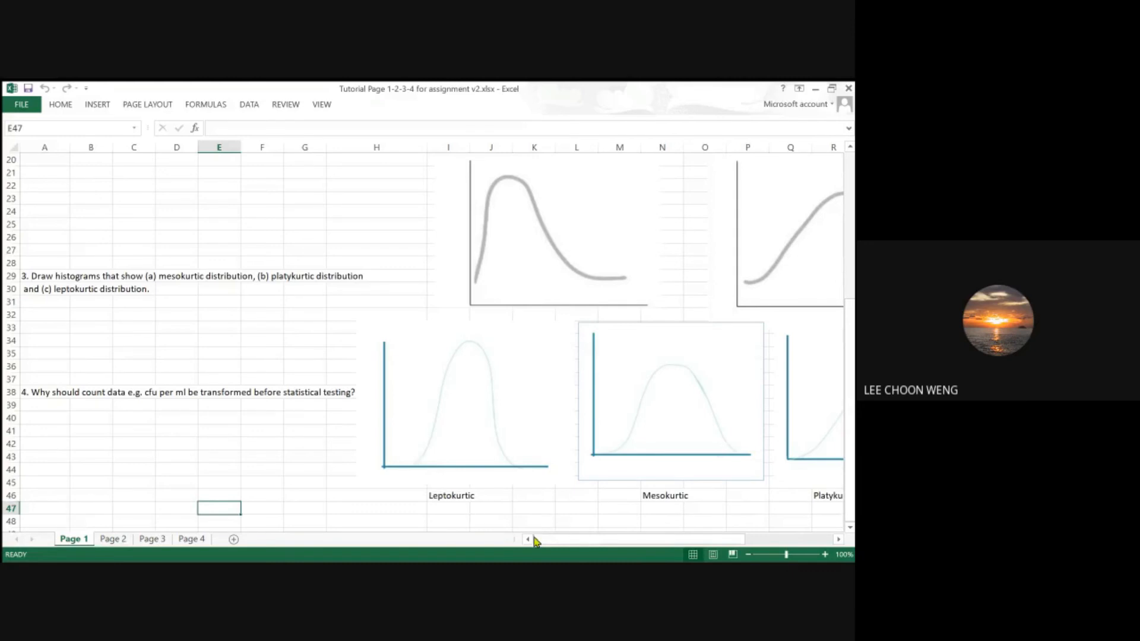
left_click_drag(580, 541, 667, 542)
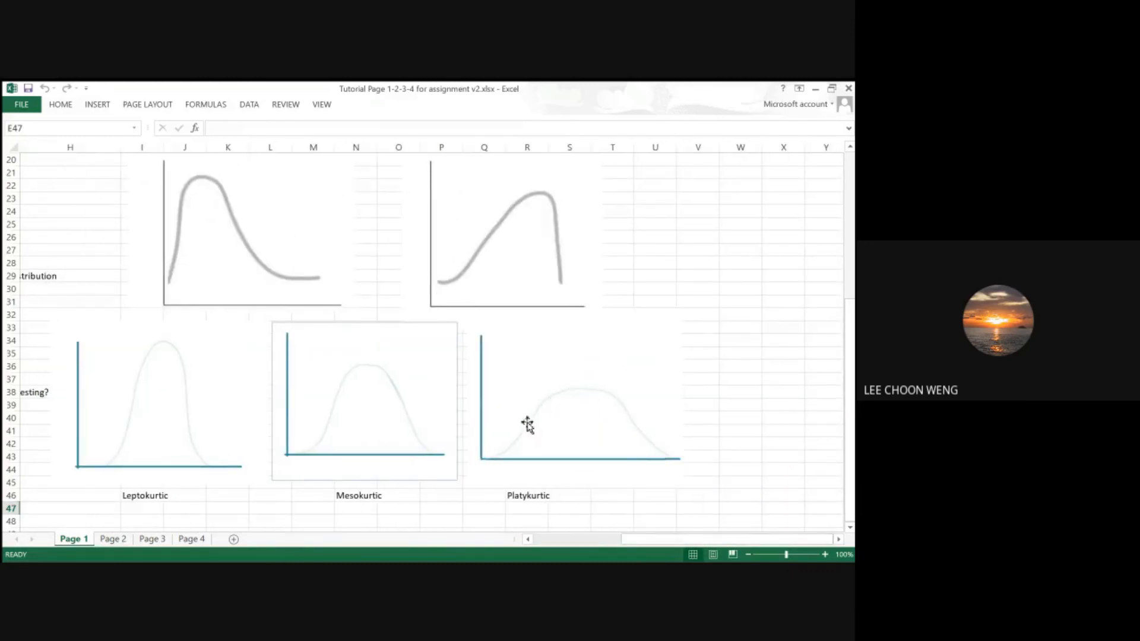
left_click_drag(675, 546, 542, 532)
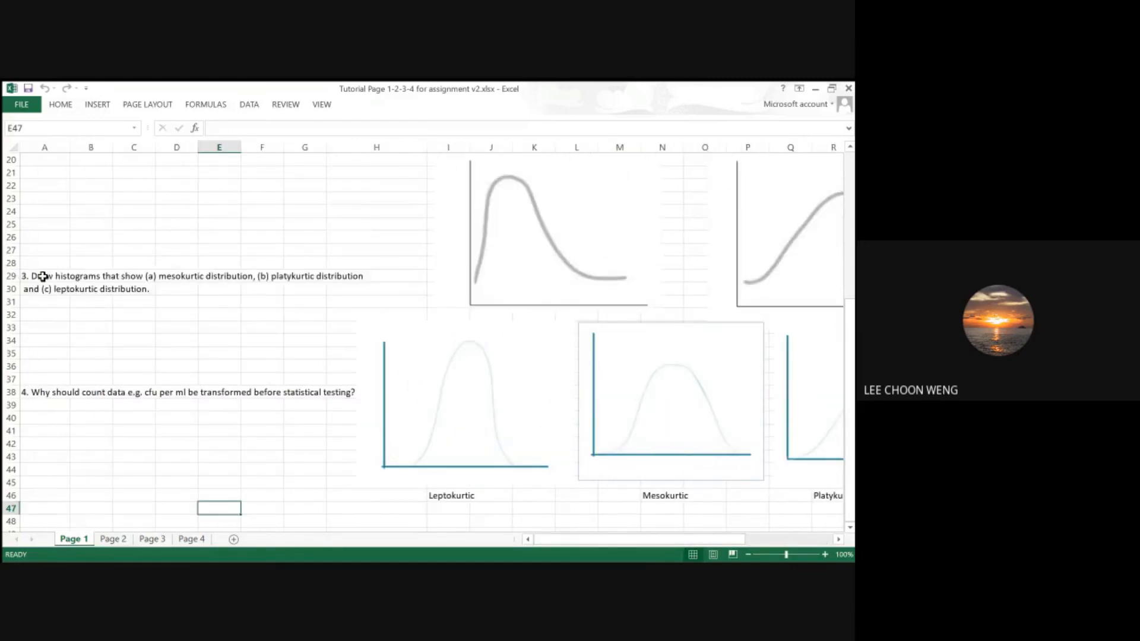
Step: Review the wording of questions 3 and 2 about kurtosis and skewness histograms on the Page 1 sheet
left_click(223, 276)
left_click(310, 275)
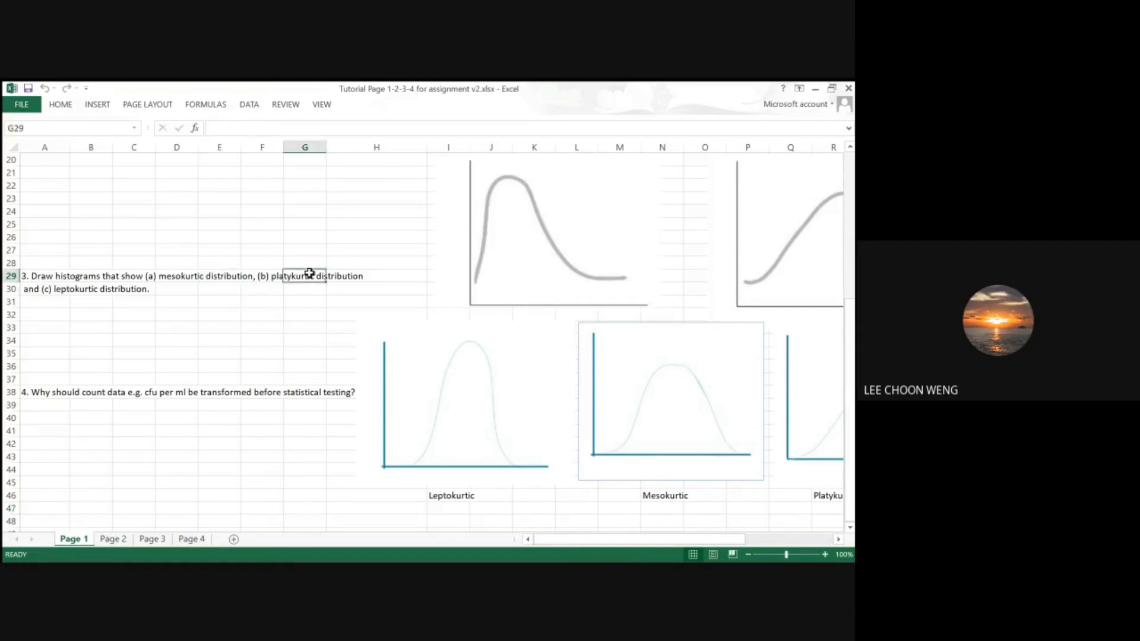
left_click(72, 290)
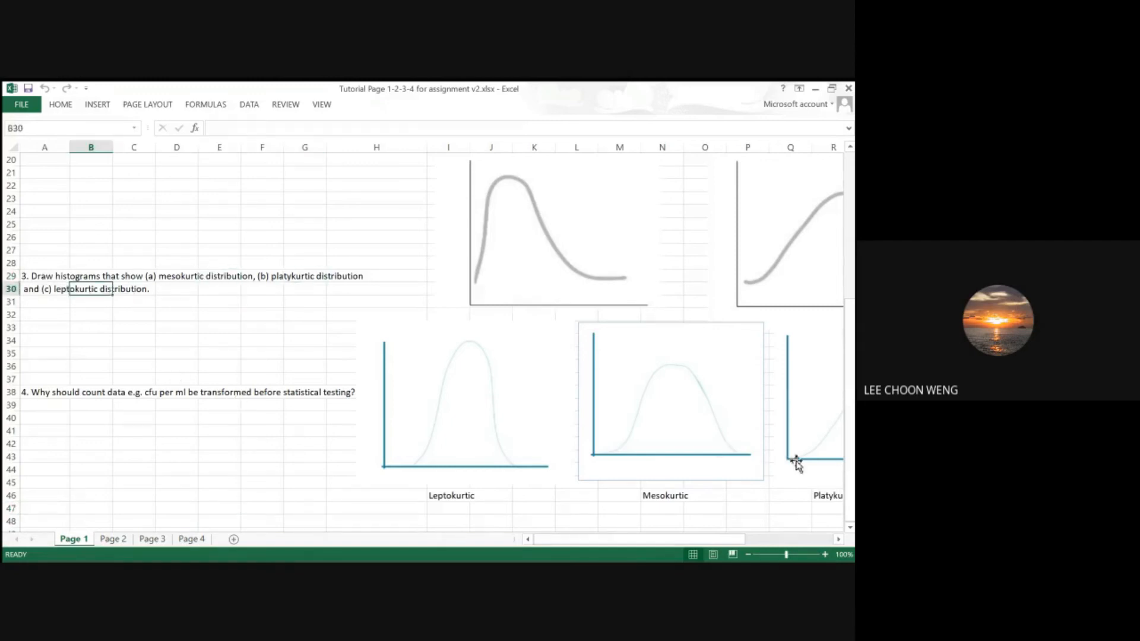
scroll(851, 465, "up", 1)
scroll(848, 461, "up", 5)
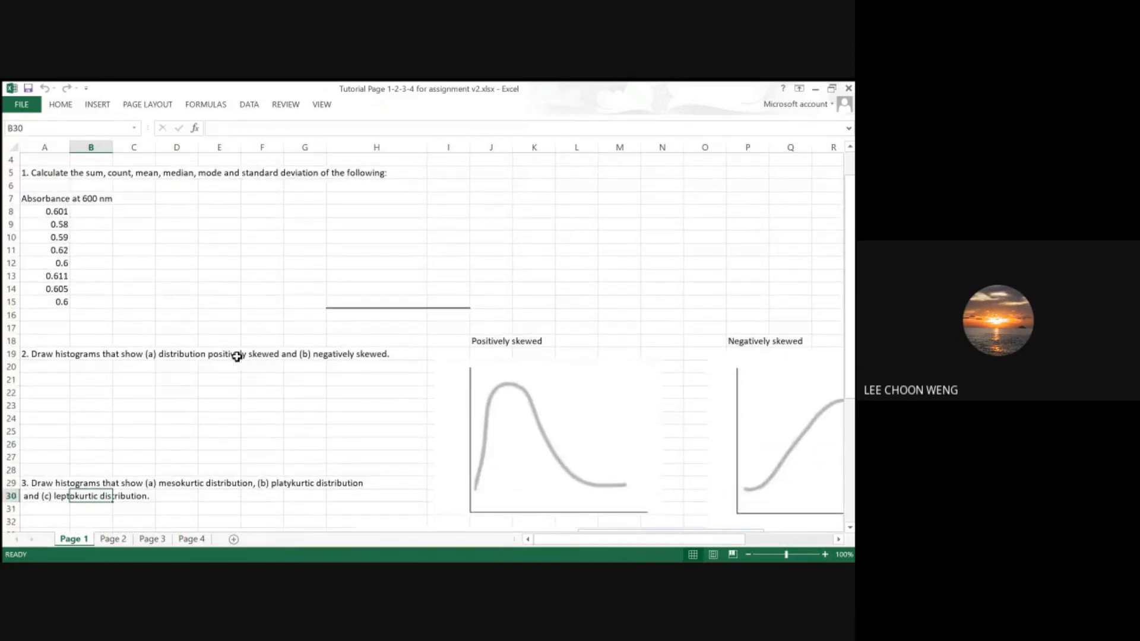
left_click(206, 356)
left_click(341, 354)
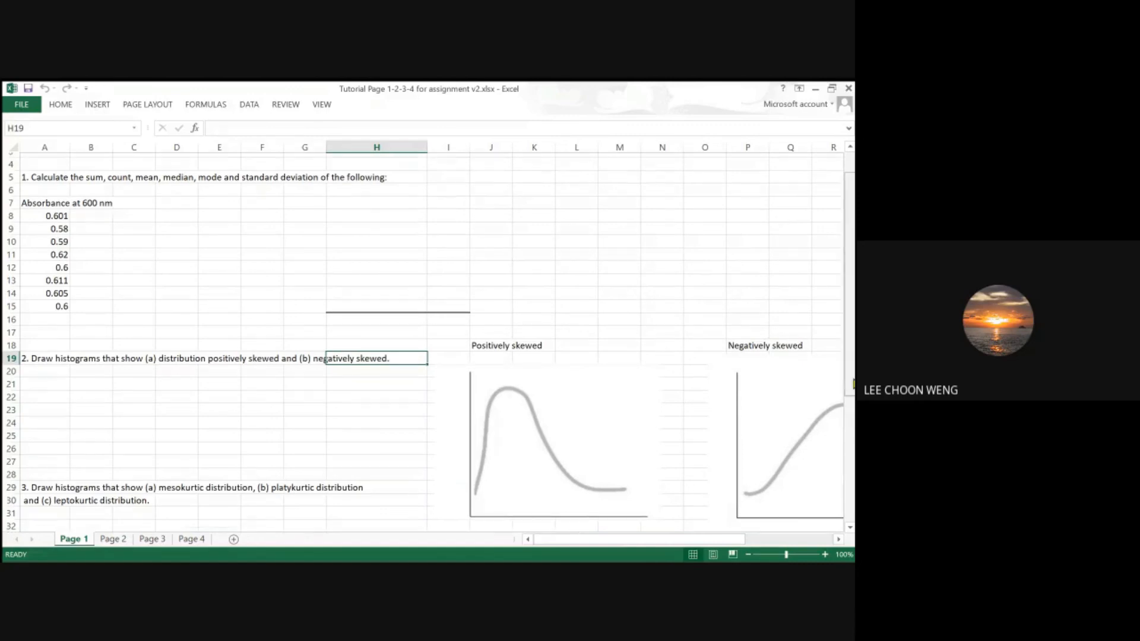
Step: Run Descriptive Statistics on the absorbance data in A7:A15 with labels in the first row, outputting summary statistics at I1
scroll(739, 328, "up", 1)
left_click(504, 308)
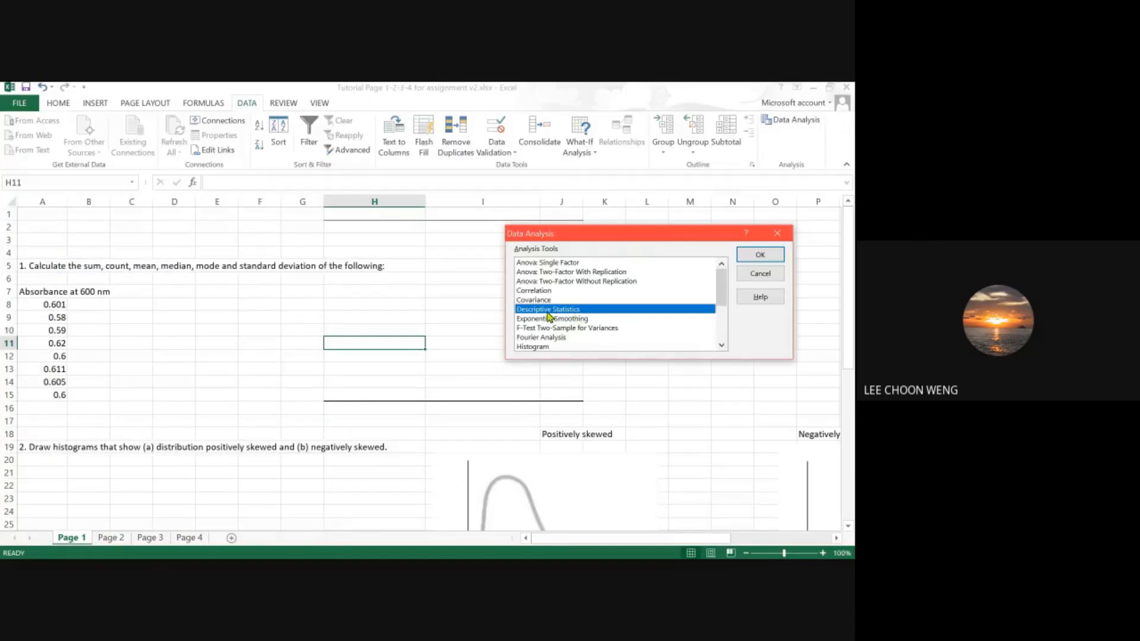
left_click(761, 257)
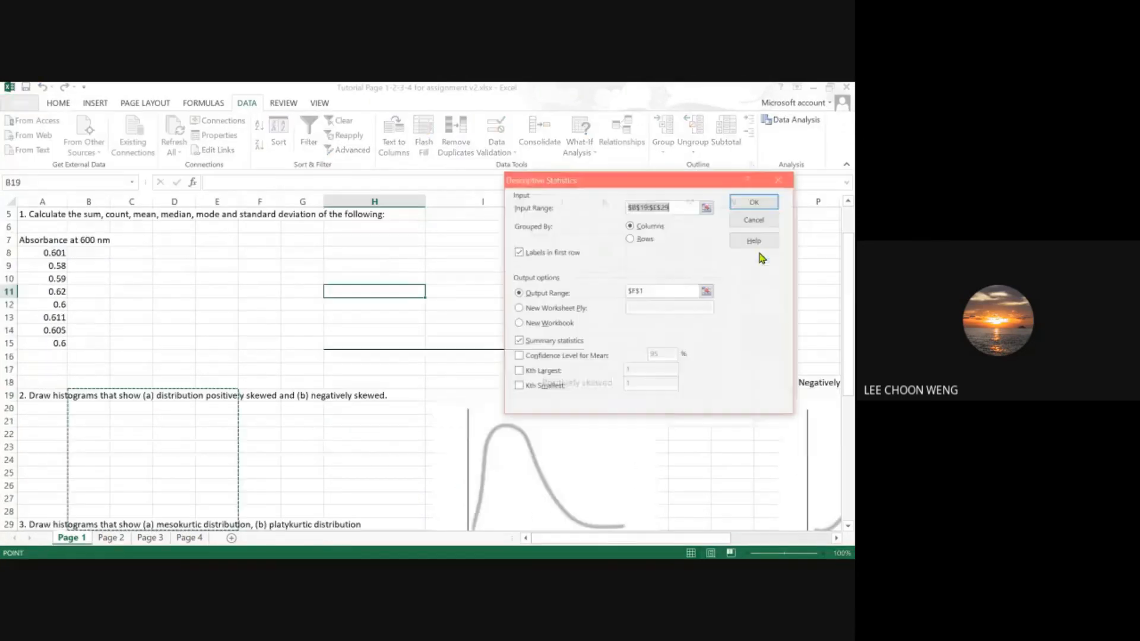
left_click_drag(43, 242, 38, 344)
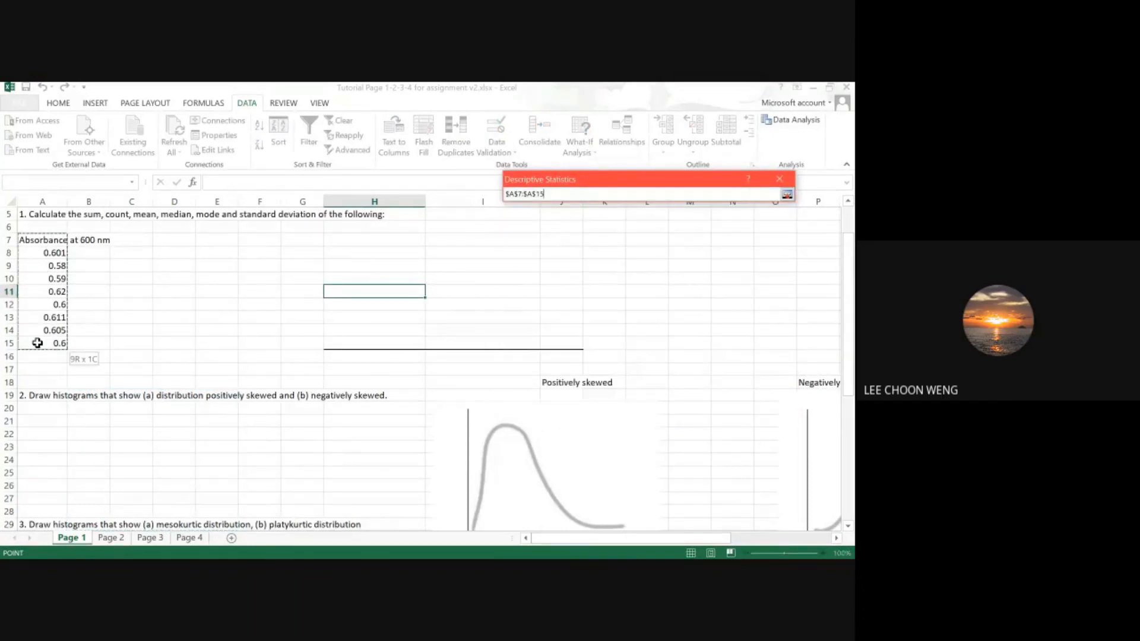
left_click(536, 254)
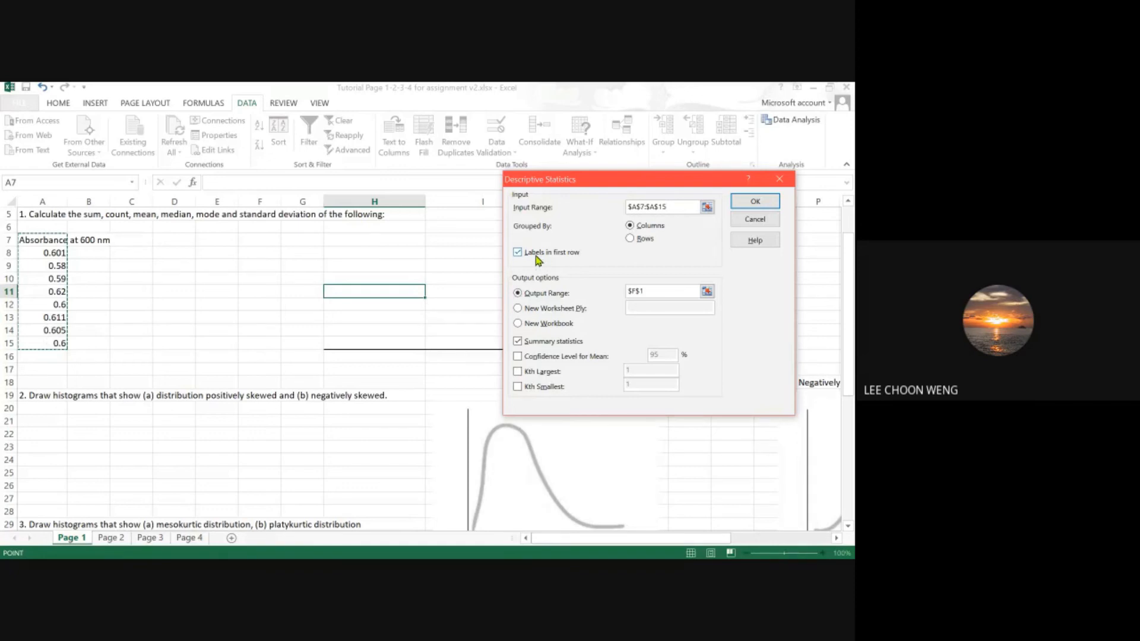
left_click(674, 290)
left_click(442, 217)
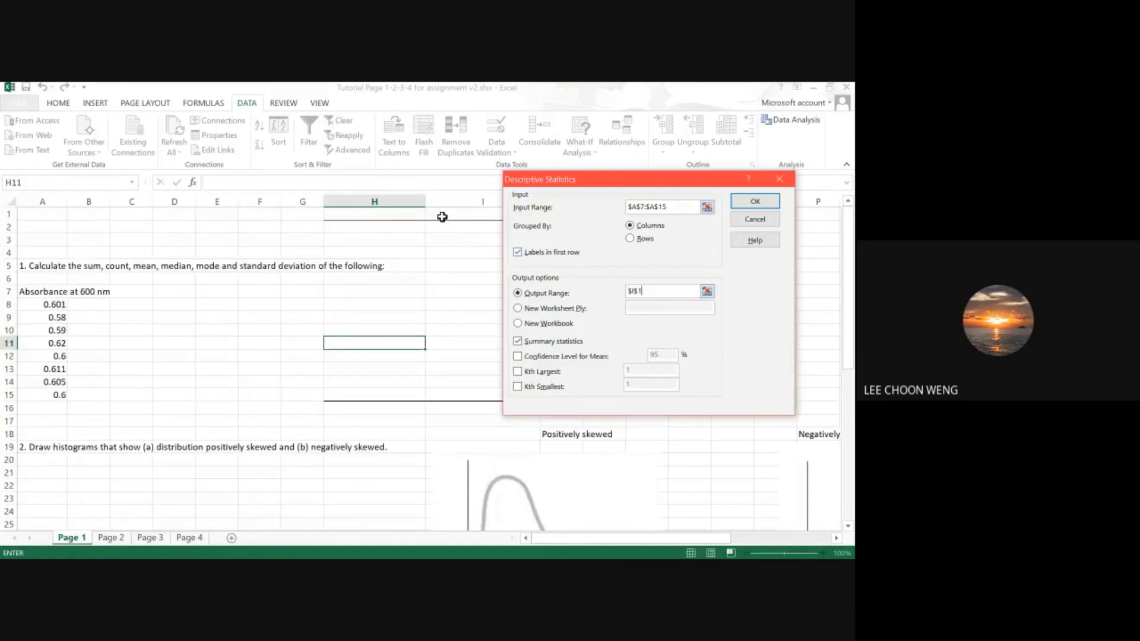
left_click(540, 346)
left_click(755, 203)
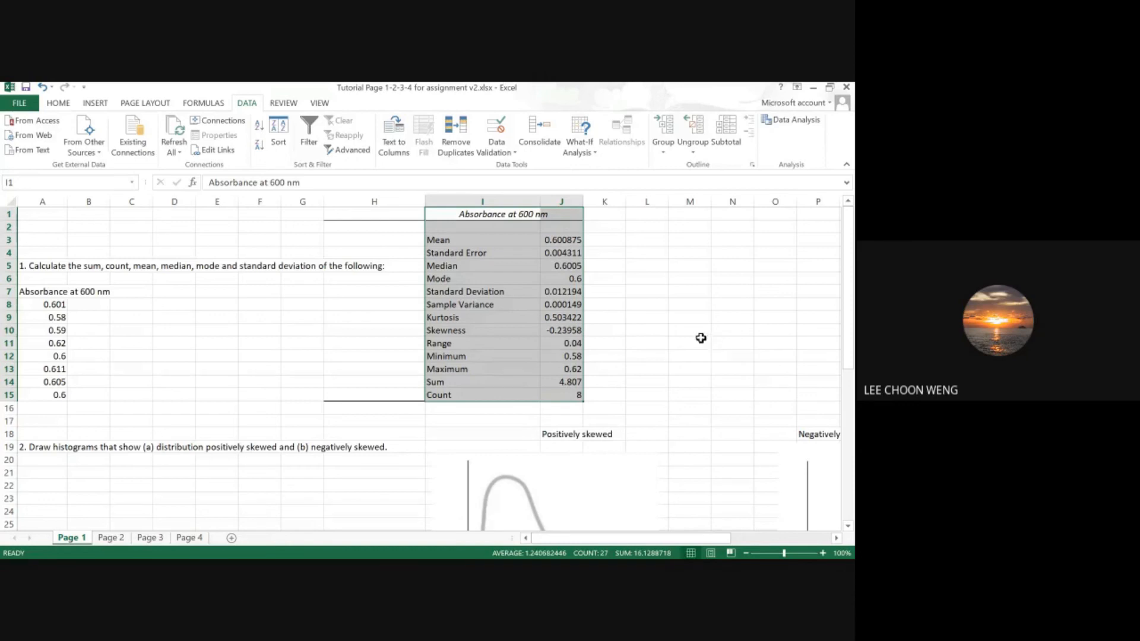
Step: Examine the mean, standard deviation and count in the absorbance summary, then select the whole results table
left_click(564, 239)
left_click(564, 291)
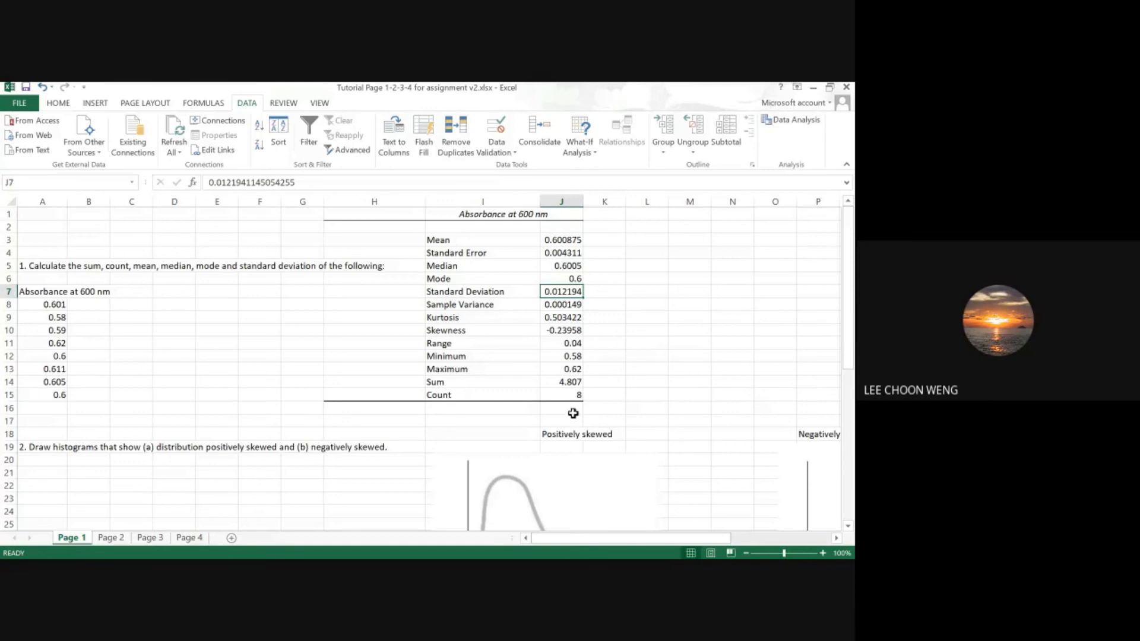
left_click(565, 395)
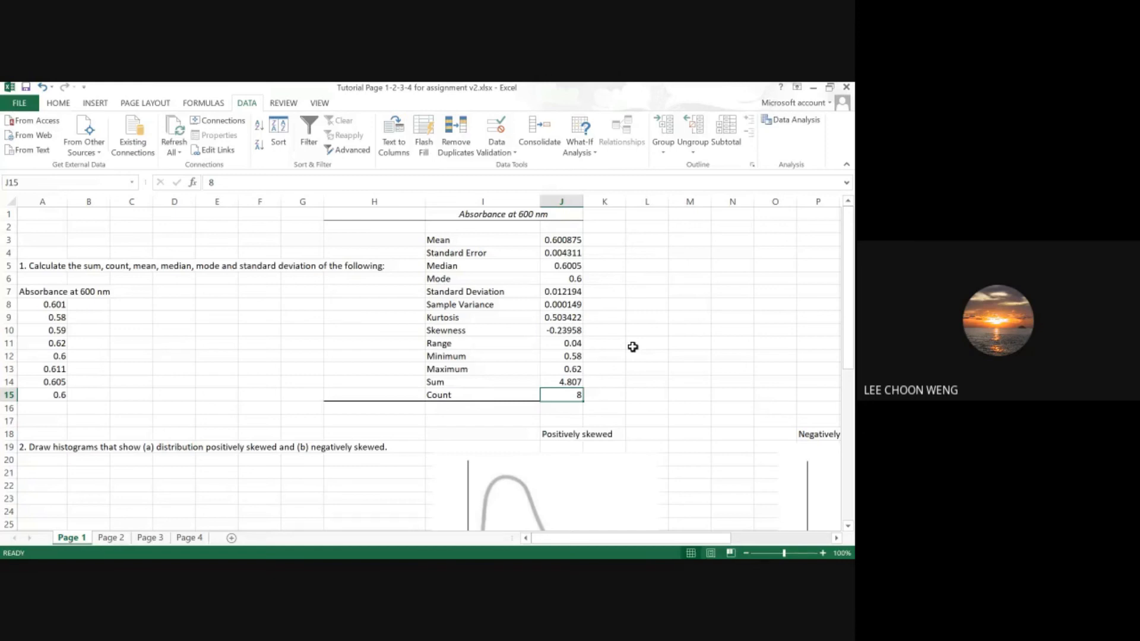
left_click(692, 354)
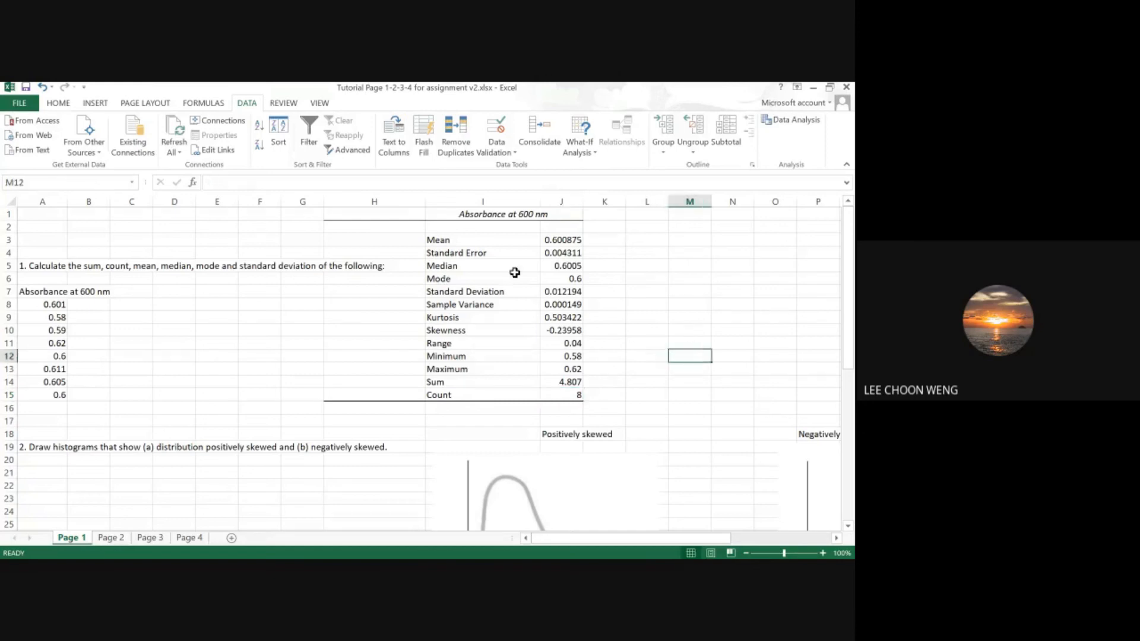
left_click_drag(455, 222, 573, 390)
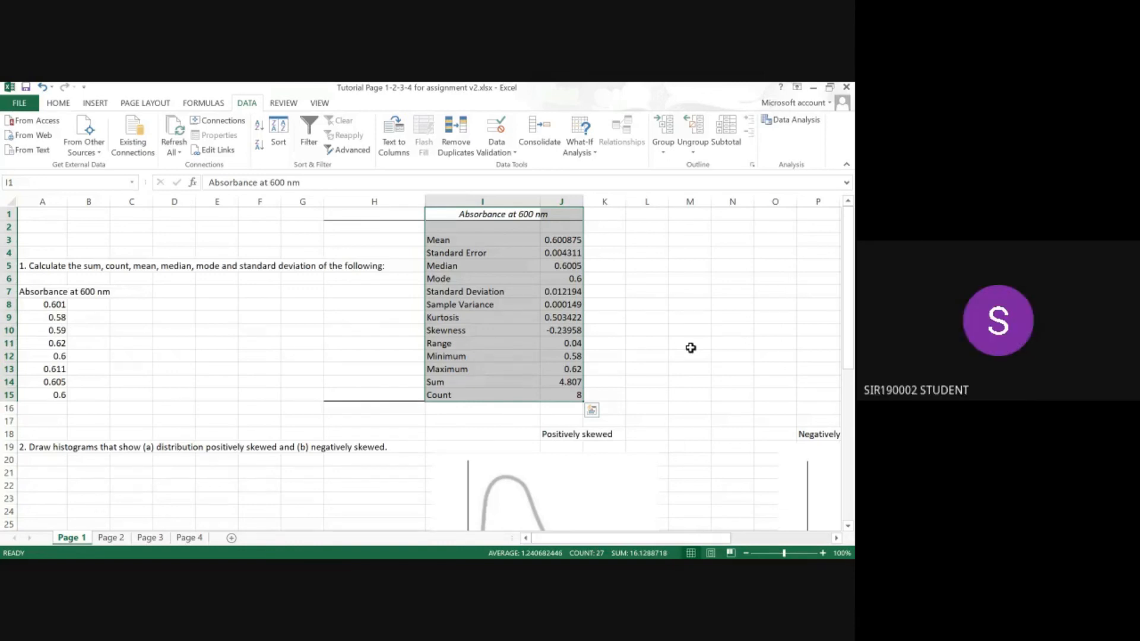
Step: On the Page 2 sheet, start the data analysis tool t-Test: Two-Sample Assuming Unequal Variances
left_click(119, 539)
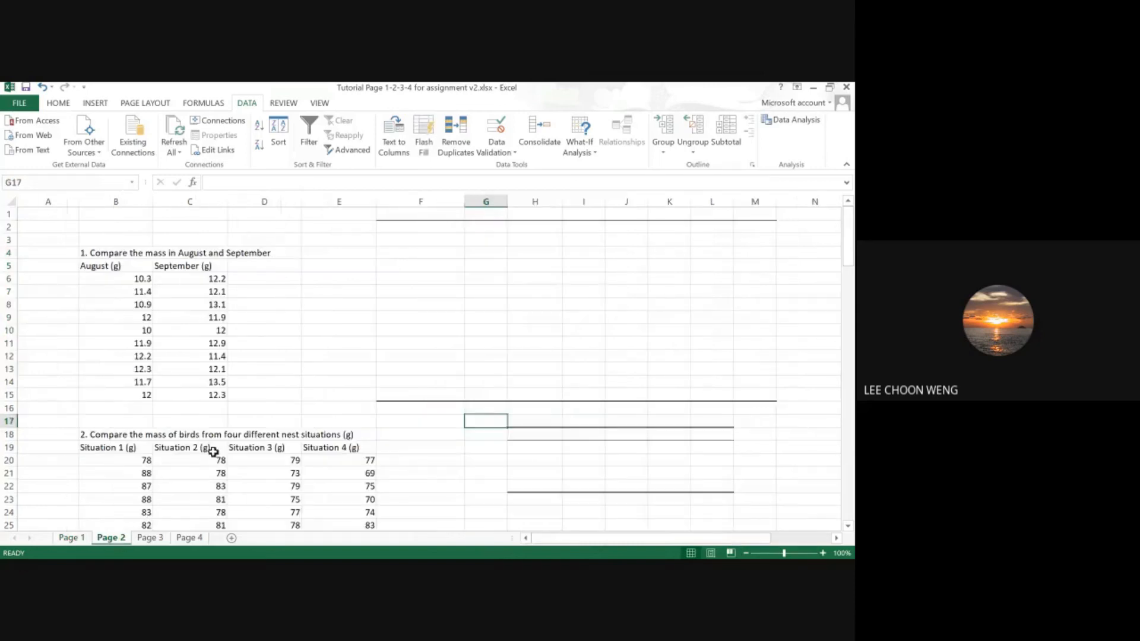
left_click(353, 373)
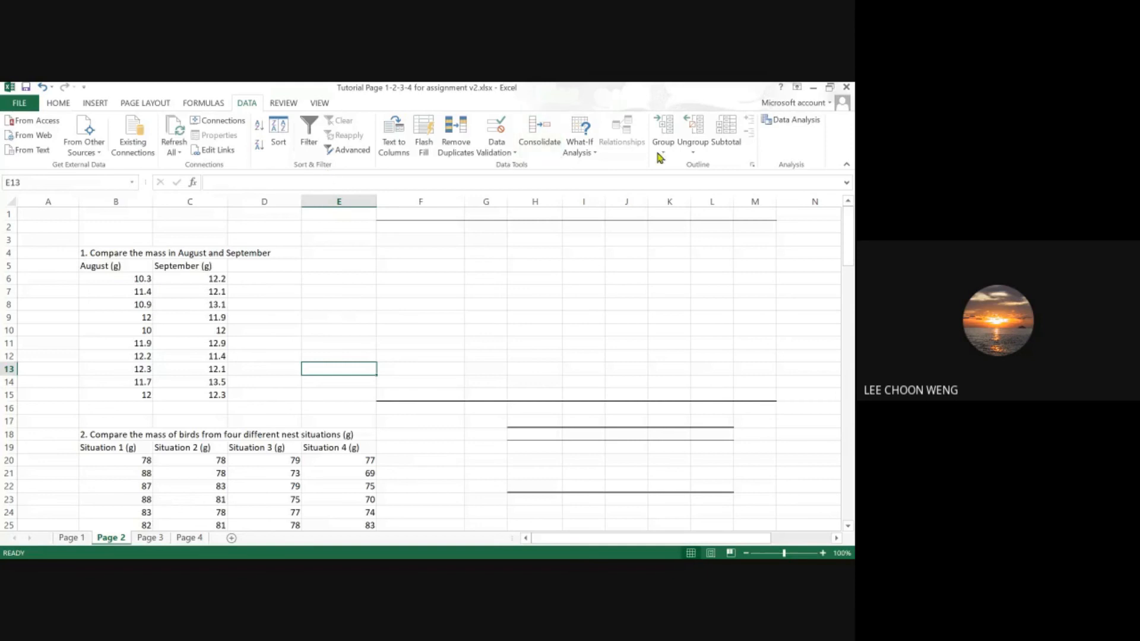
left_click(800, 123)
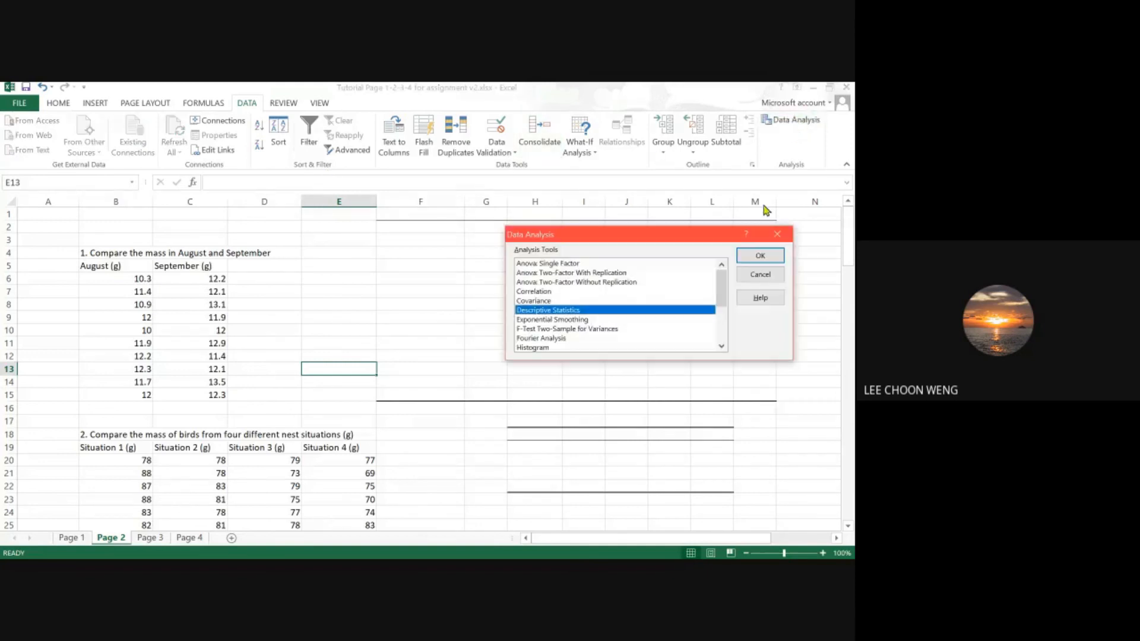
left_click_drag(724, 290, 721, 318)
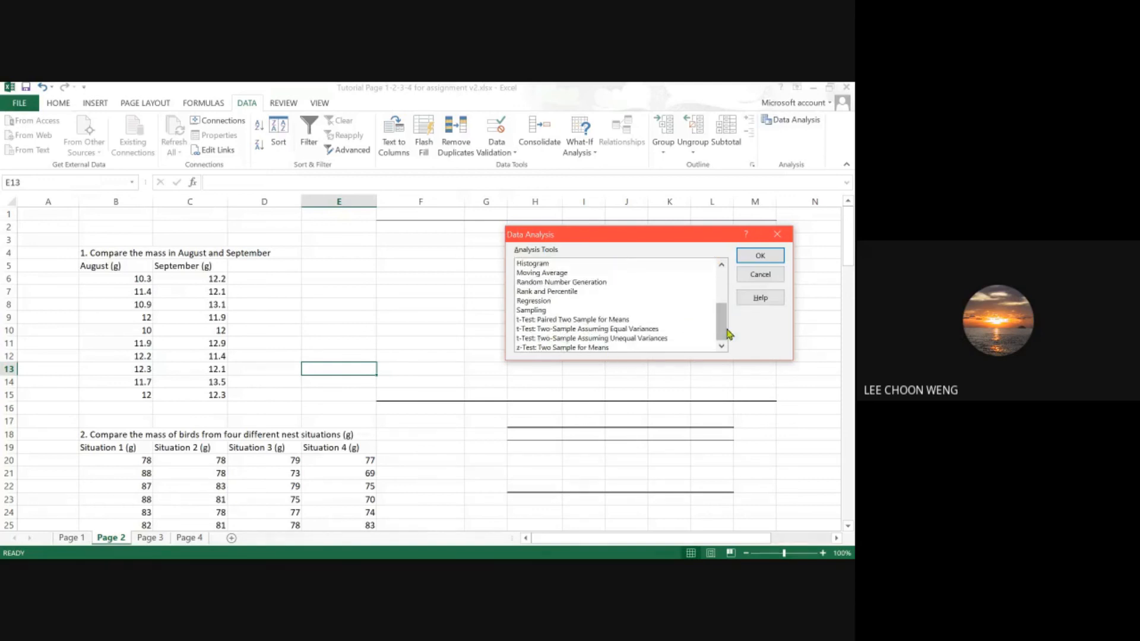
mouse_move(723, 332)
left_mouse_down()
mouse_move(724, 291)
mouse_move(723, 332)
left_mouse_up()
left_click(632, 340)
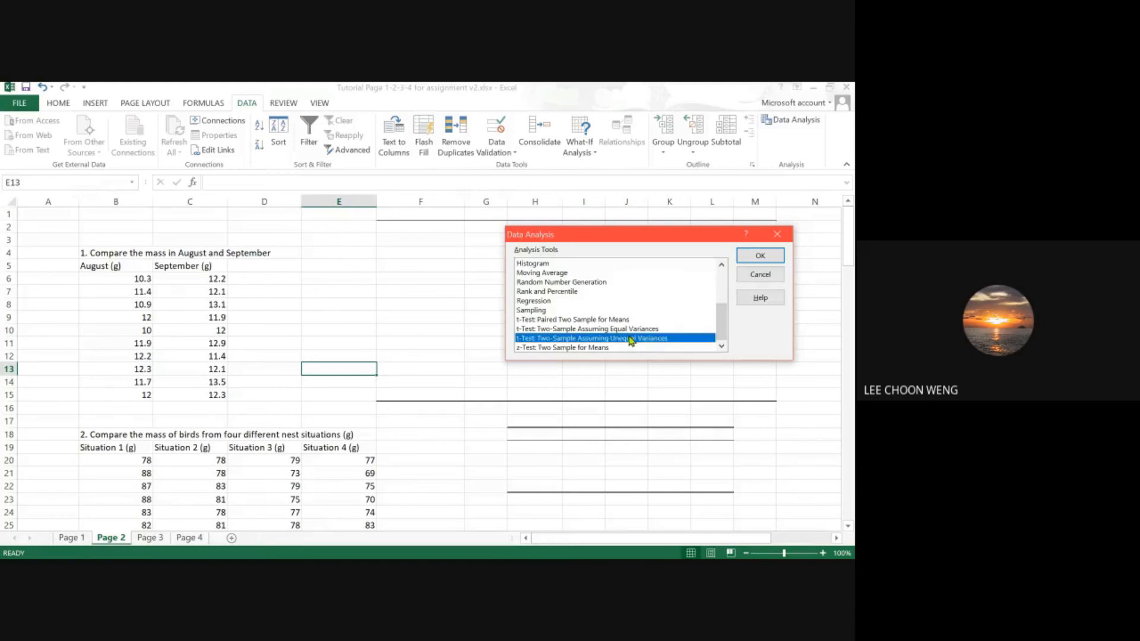
left_click(761, 256)
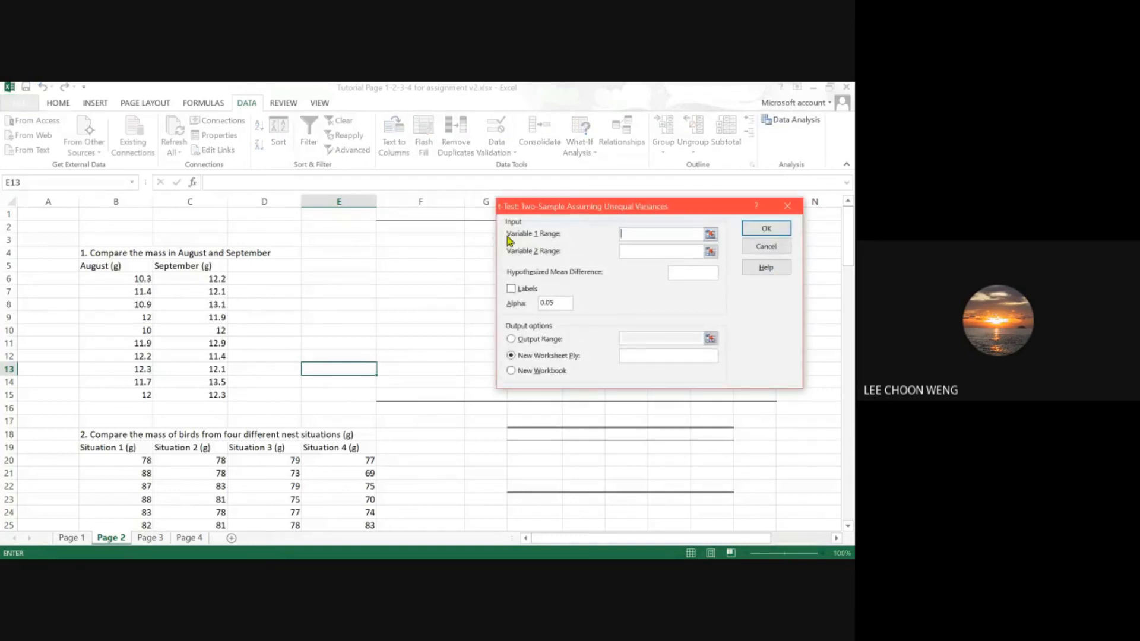
Step: Set the t-test's Variable 1 range to the August data B5:B15 and Variable 2 to the September data C5:C15, with labels
left_click_drag(109, 268, 106, 397)
left_click(634, 253)
left_click_drag(205, 270, 190, 396)
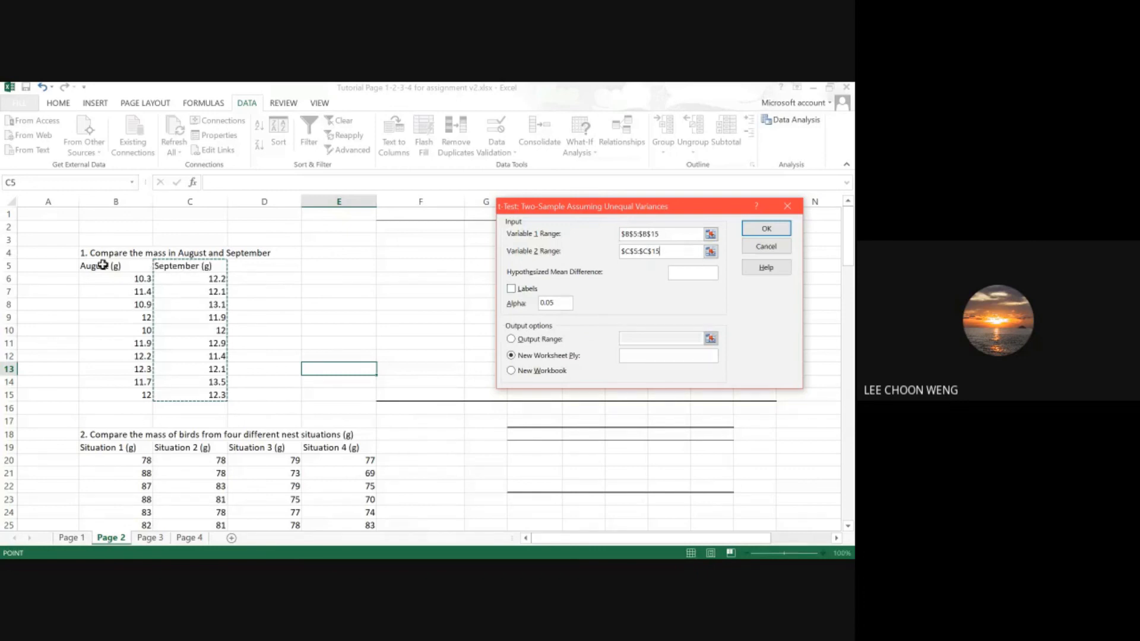
left_click(512, 290)
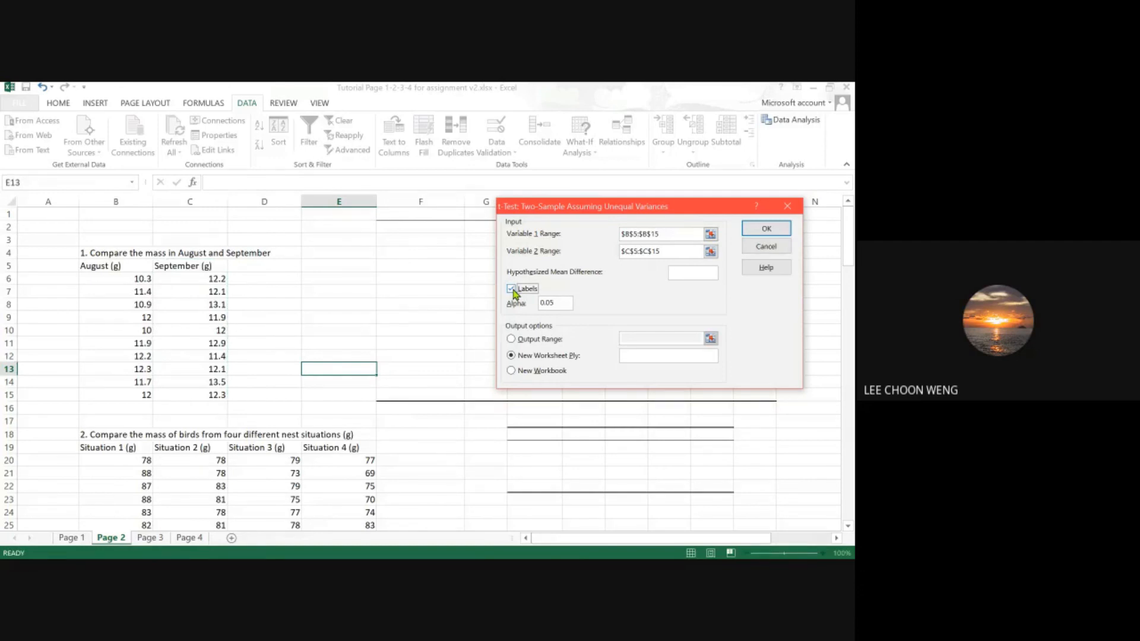
Step: Set the hypothesized mean difference to 0 and run the August–September t-test with its output range at F1
left_click(692, 272)
left_click(516, 339)
left_click(630, 339)
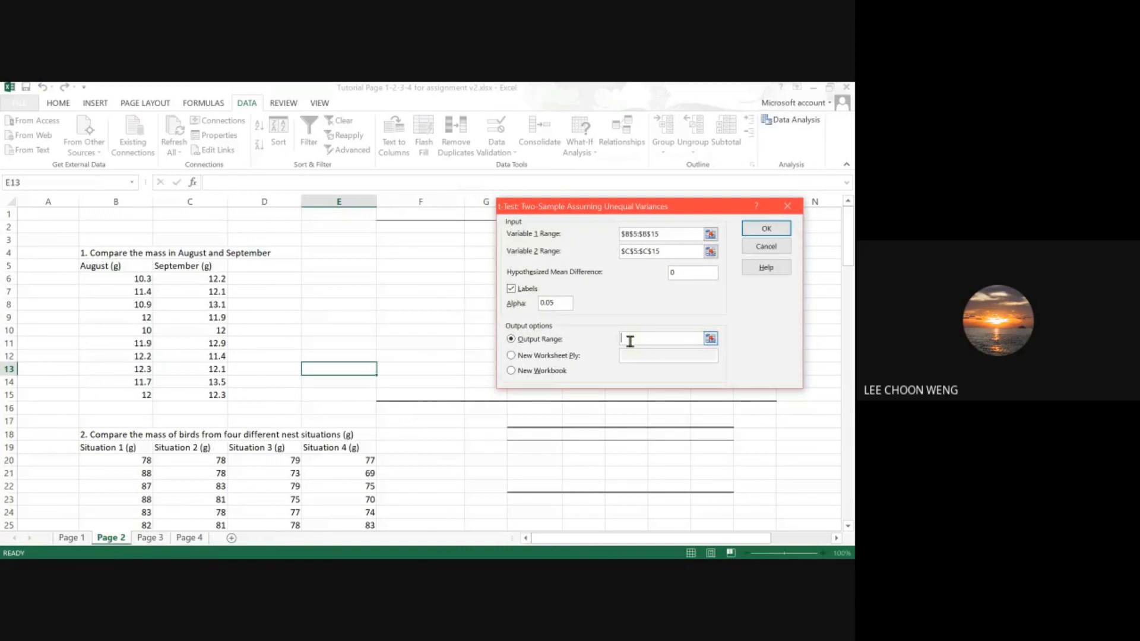
left_click_drag(606, 209, 369, 111)
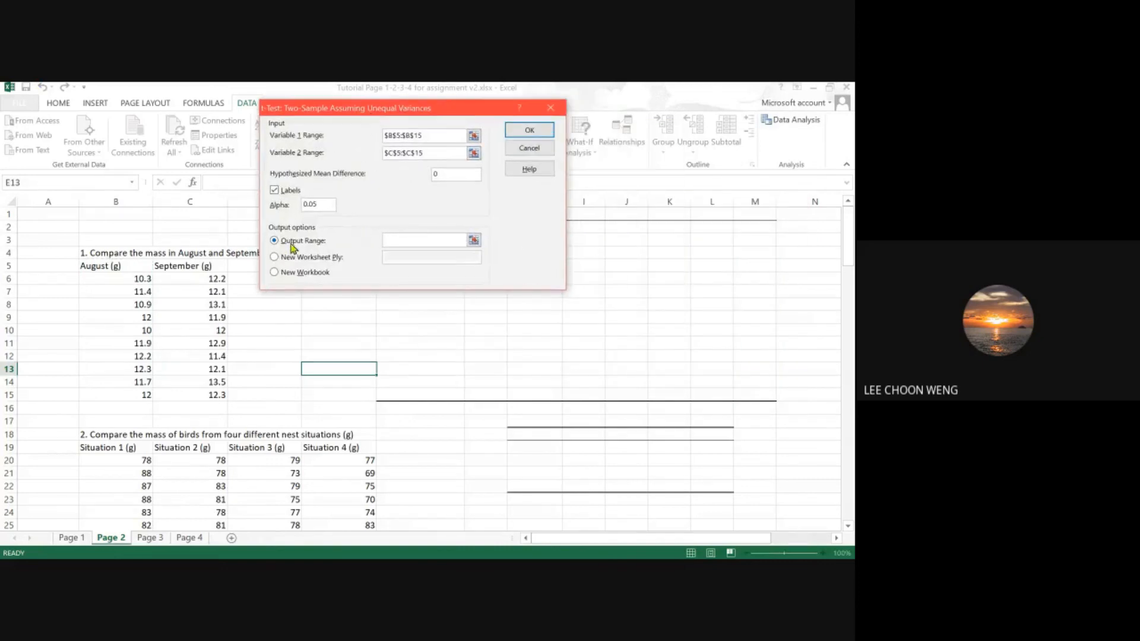
left_click_drag(389, 110, 581, 247)
left_click(445, 212)
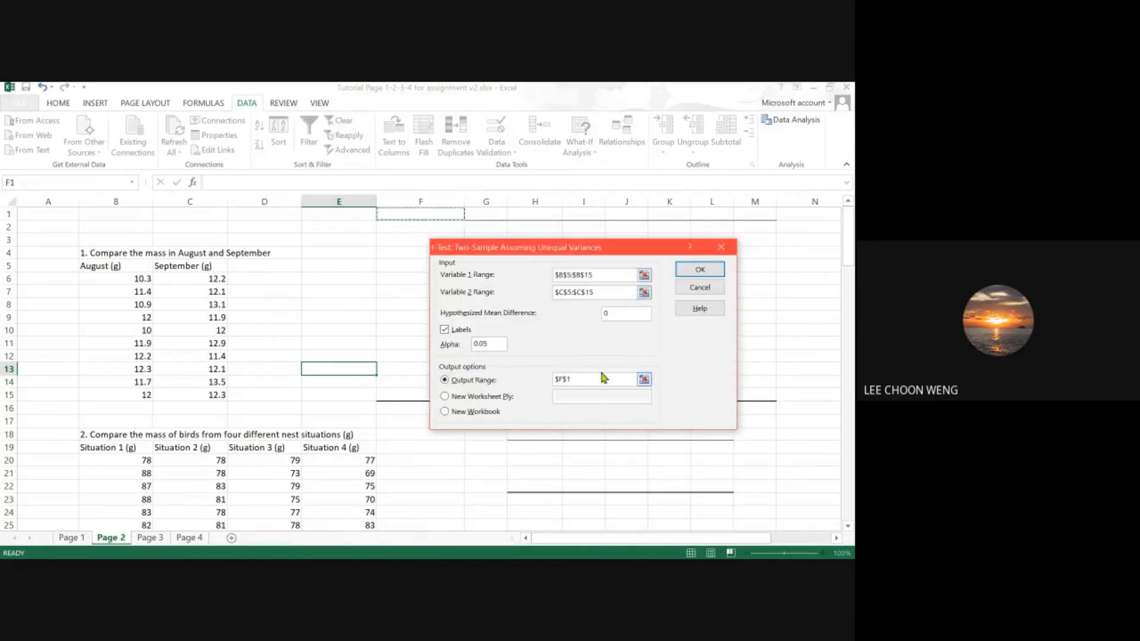
left_click(704, 273)
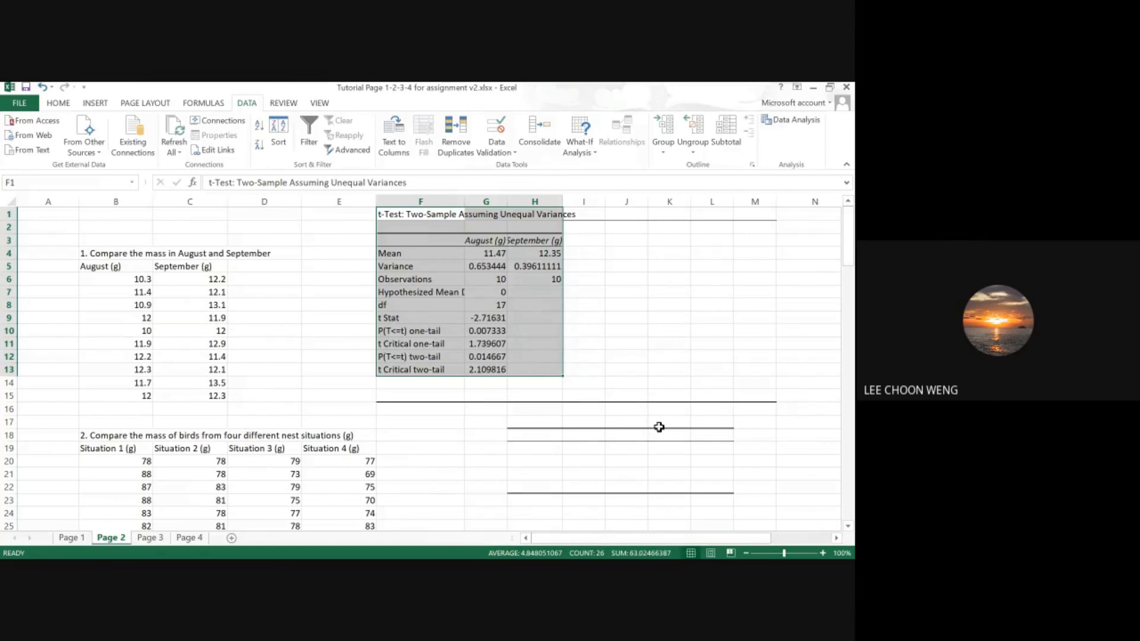
Step: Examine the observations, hypothesized mean difference, df and t Stat in the August–September t-test results
left_click(638, 341)
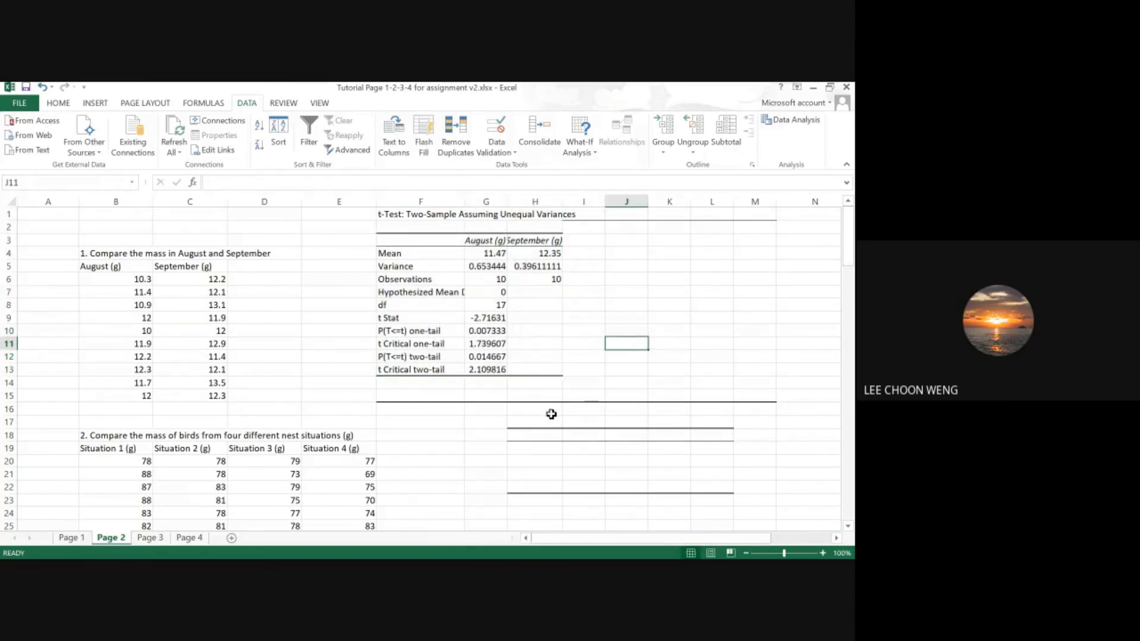
left_click(487, 278)
left_click(537, 279)
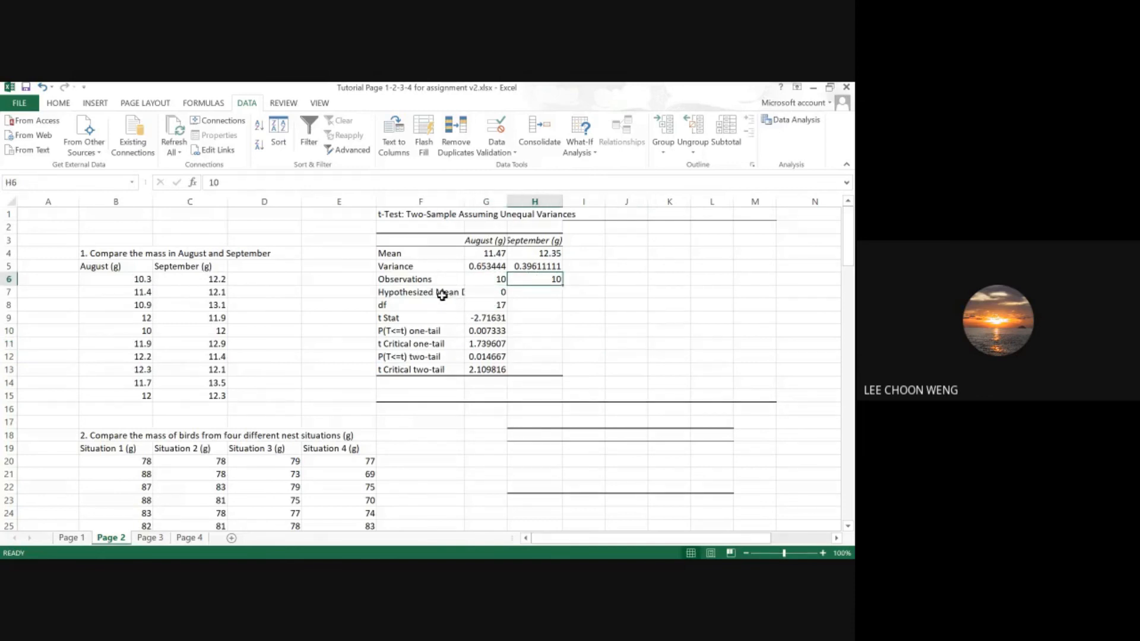
left_click(488, 293)
left_click(416, 291)
left_click(501, 292)
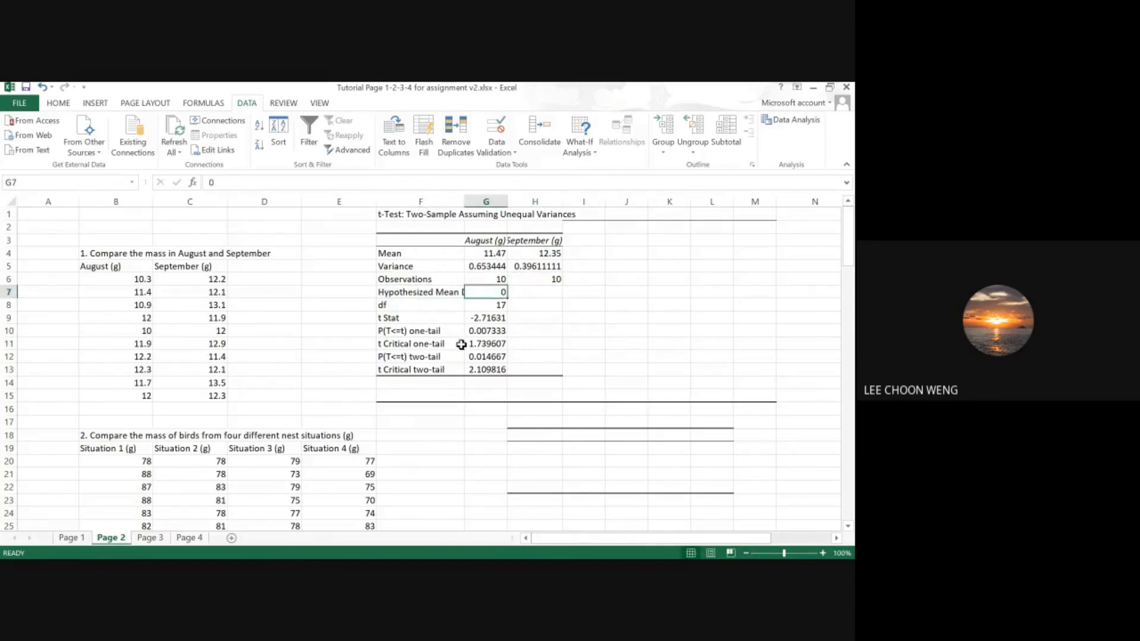
left_click(400, 306)
left_click(496, 306)
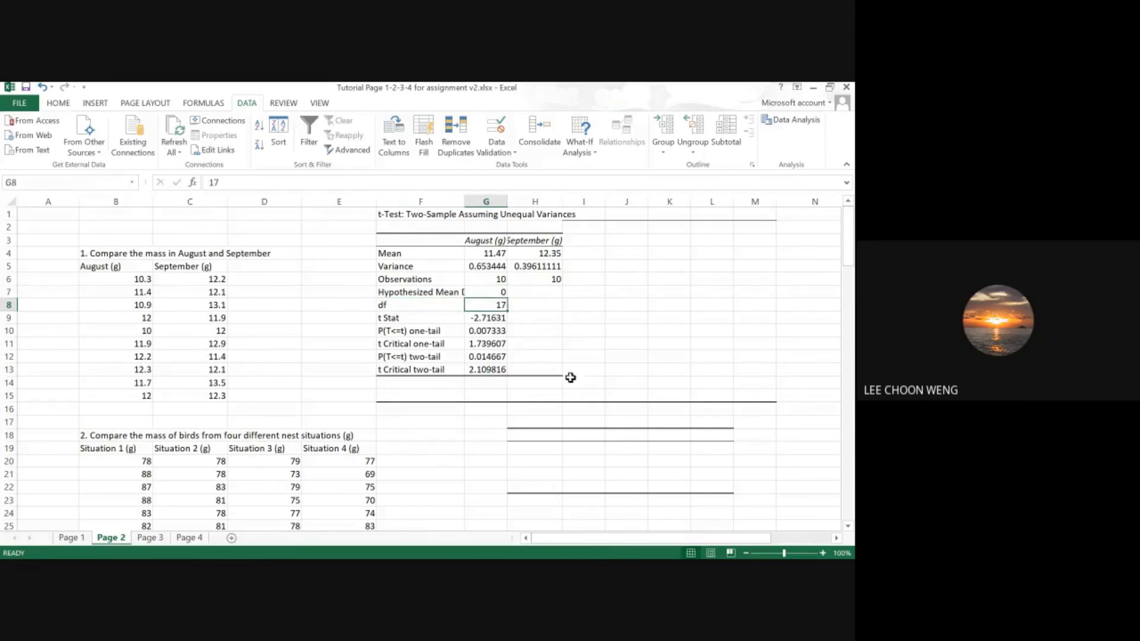
left_click(396, 319)
left_click(484, 318)
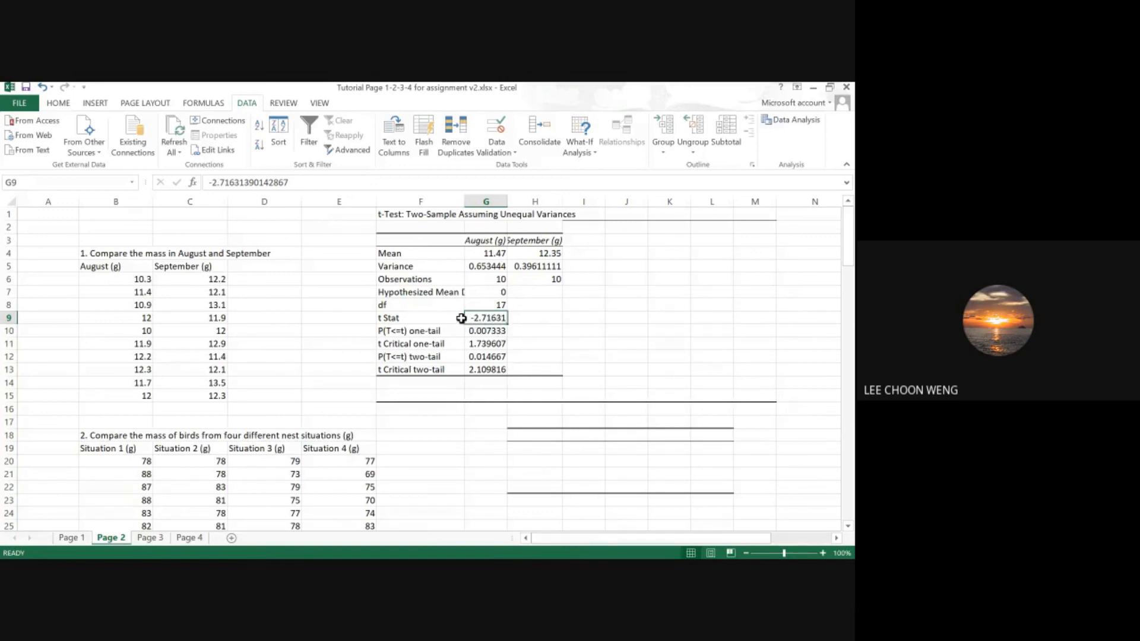
Step: Compare the one-tail and two-tail P-values and critical t values with the t Stat in the t-test results
left_click(502, 355)
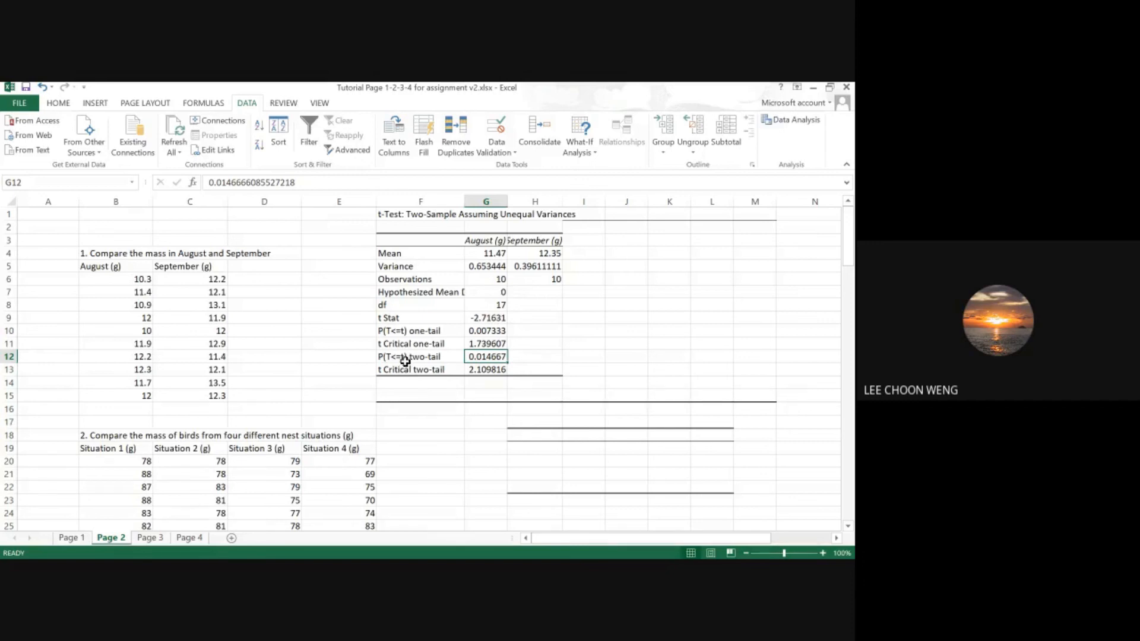
left_click_drag(412, 332, 476, 343)
left_click_drag(409, 357, 483, 368)
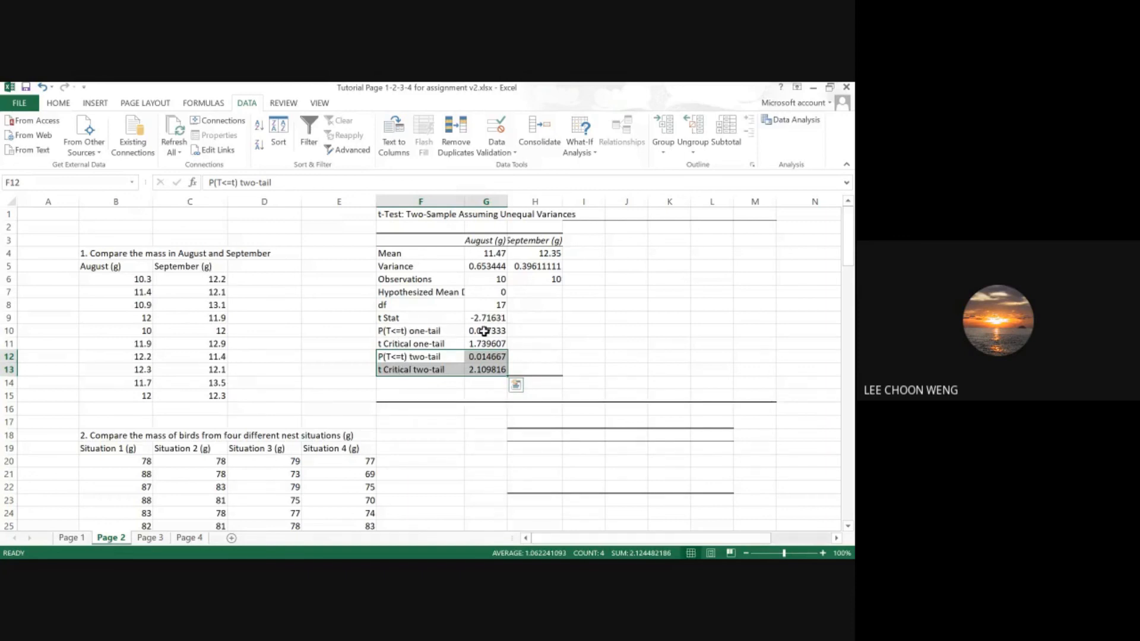
left_click(538, 342)
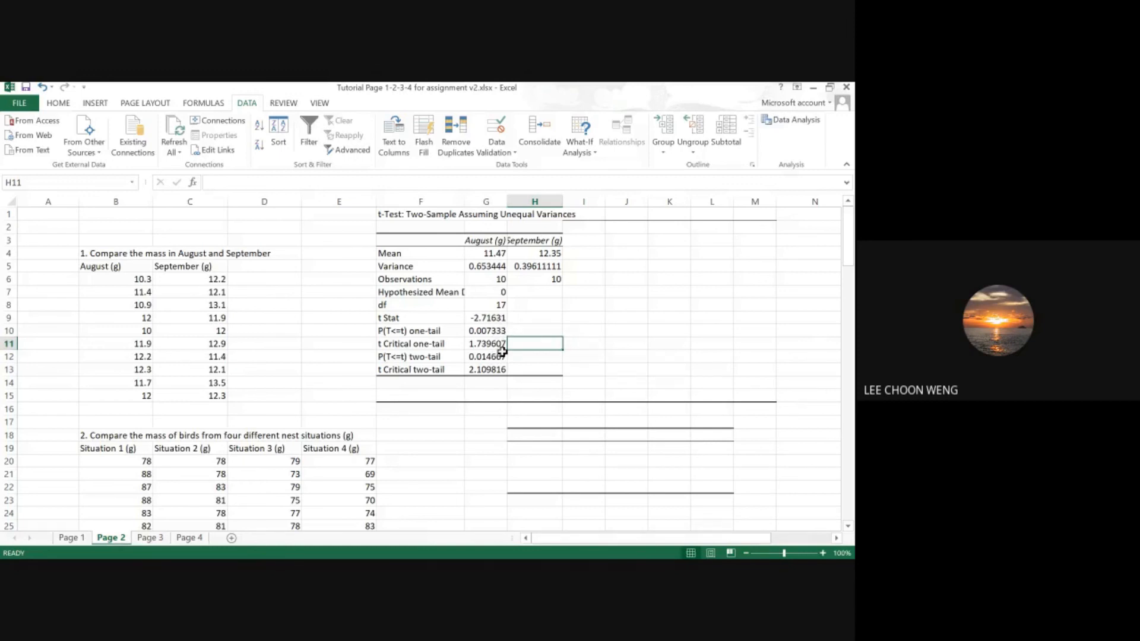
left_click(486, 355)
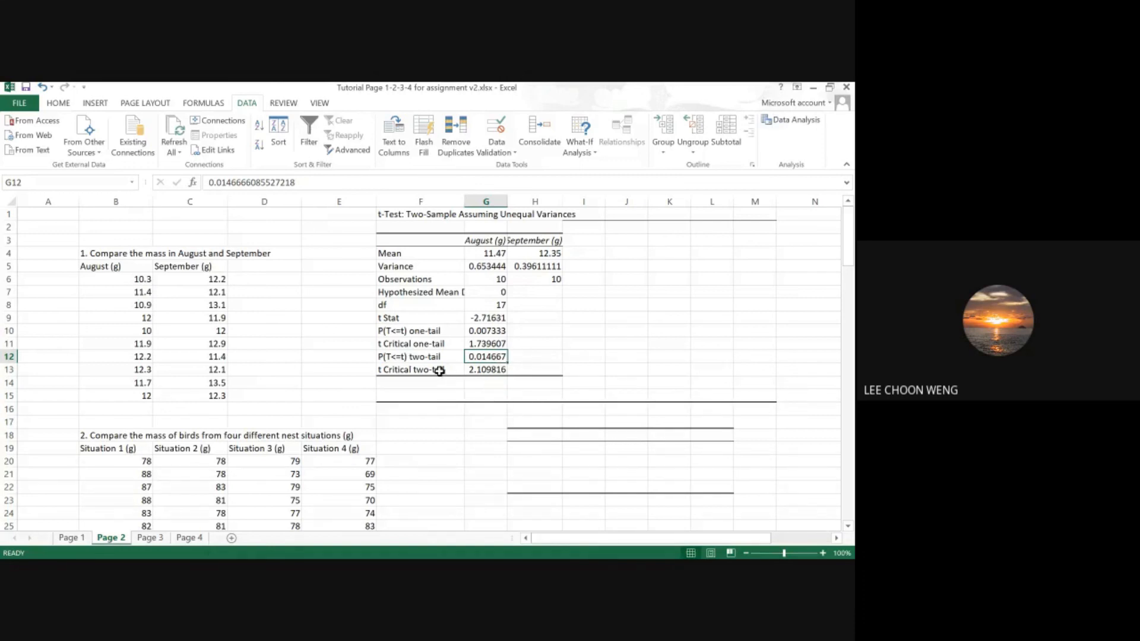
left_click(482, 317)
left_click(491, 370)
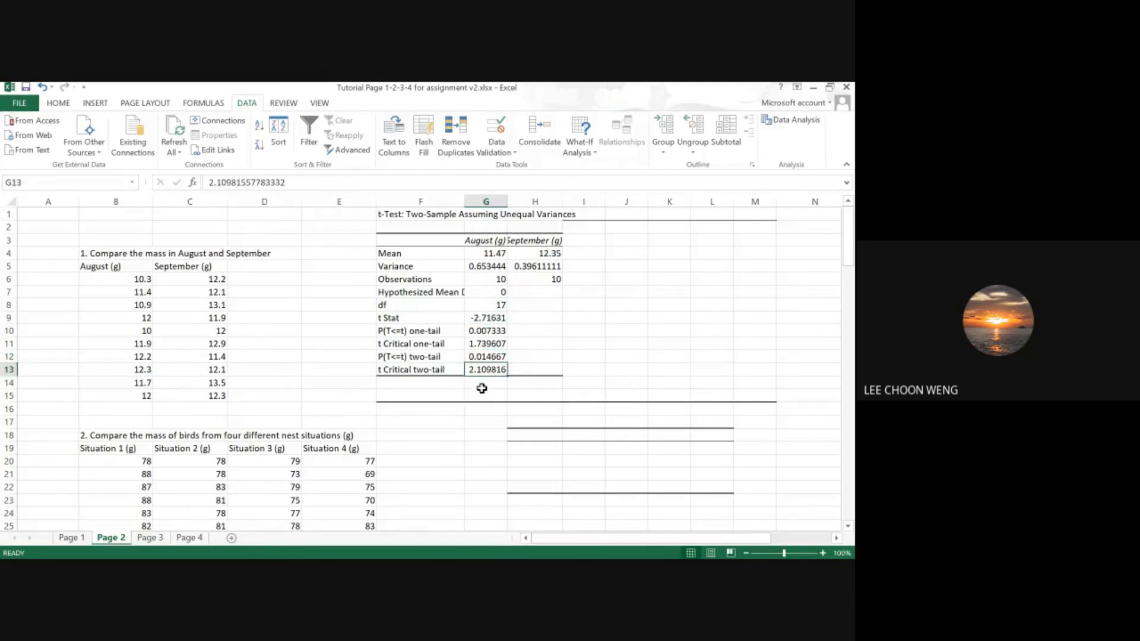
left_click(484, 358)
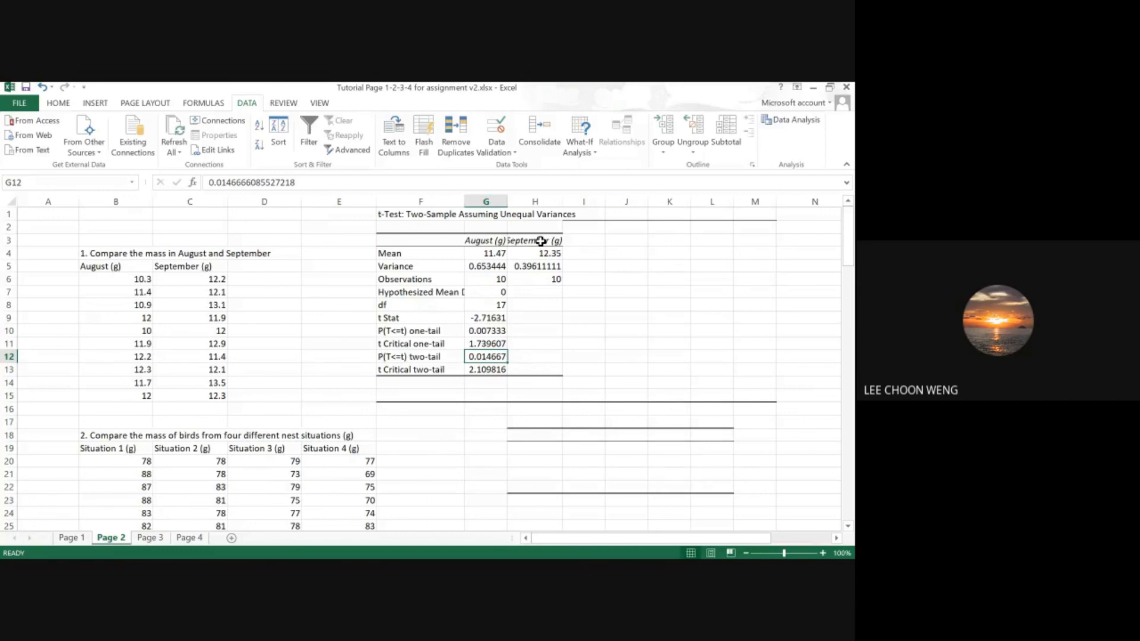
left_click(612, 302)
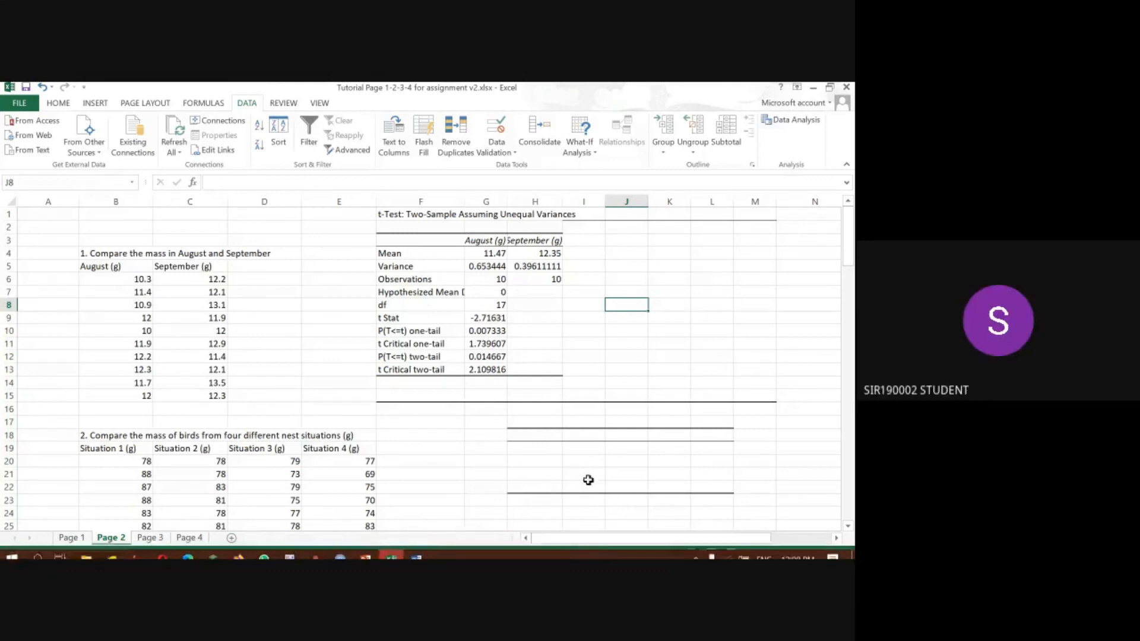
Step: Set up an Anova: Single Factor analysis on the four nest situations' data B19:E29, with labels in the first row
left_click(458, 447)
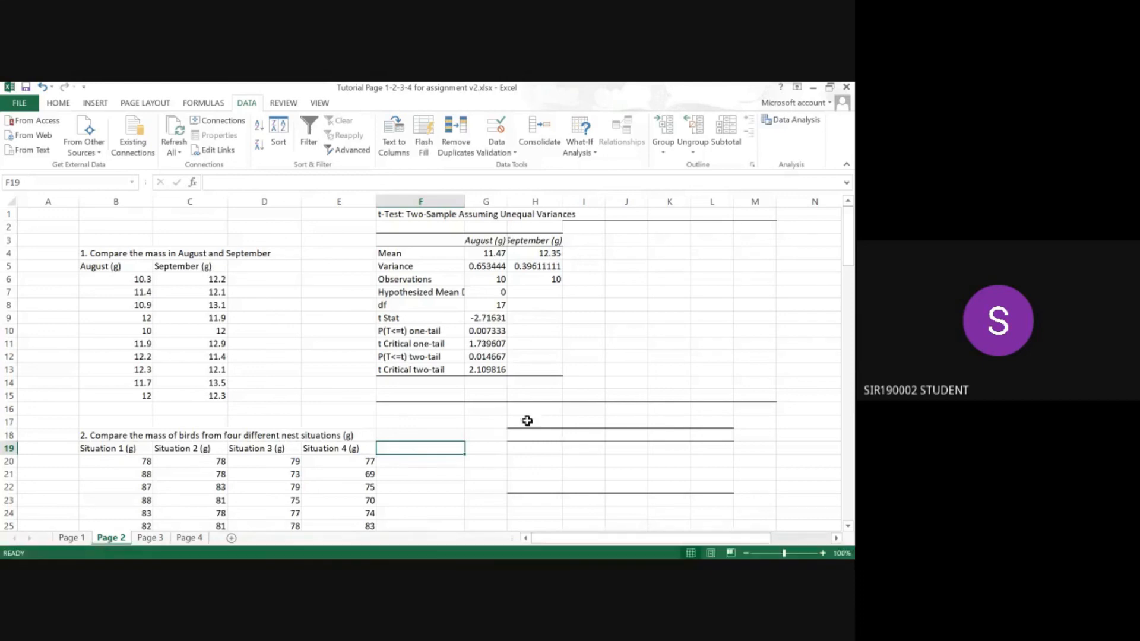
scroll(449, 428, "down", 3)
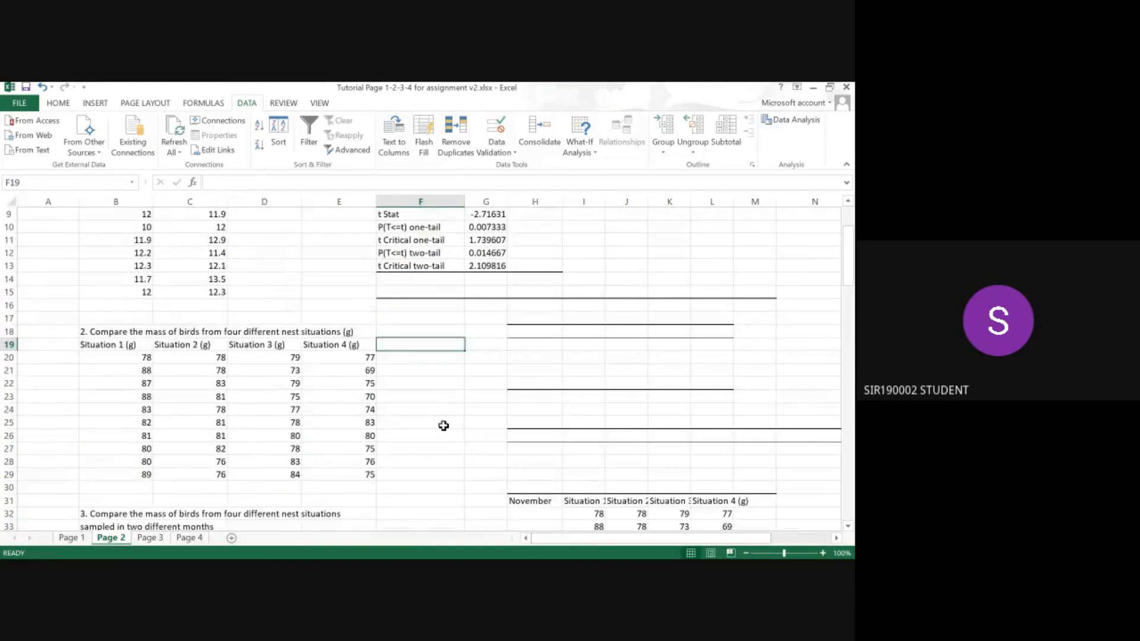
scroll(443, 426, "down", 3)
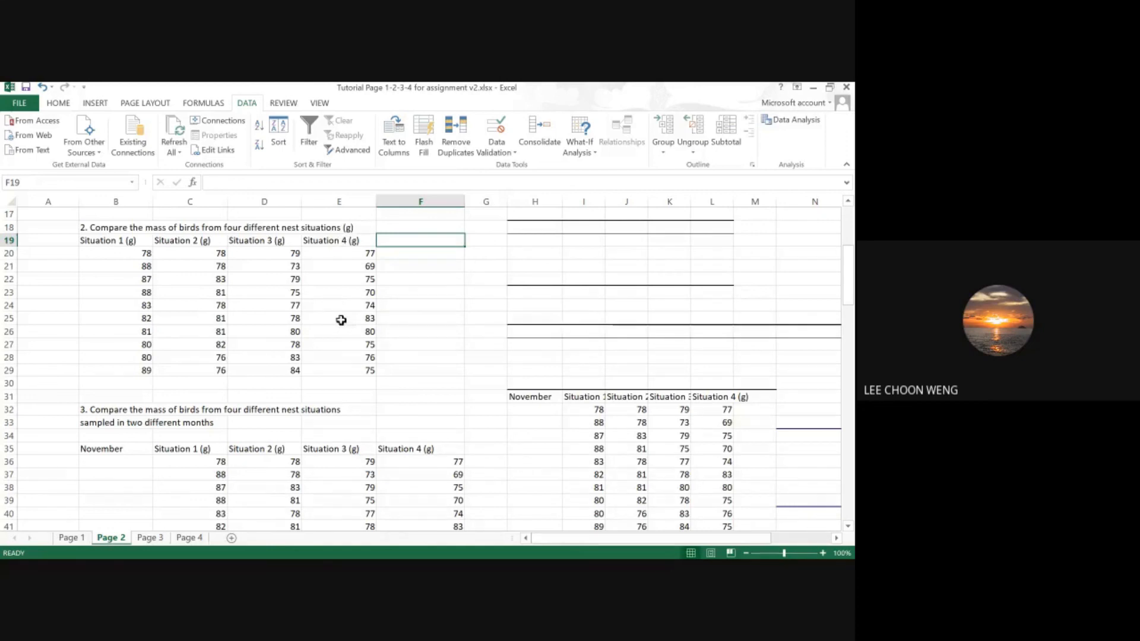
scroll(338, 344, "up", 3)
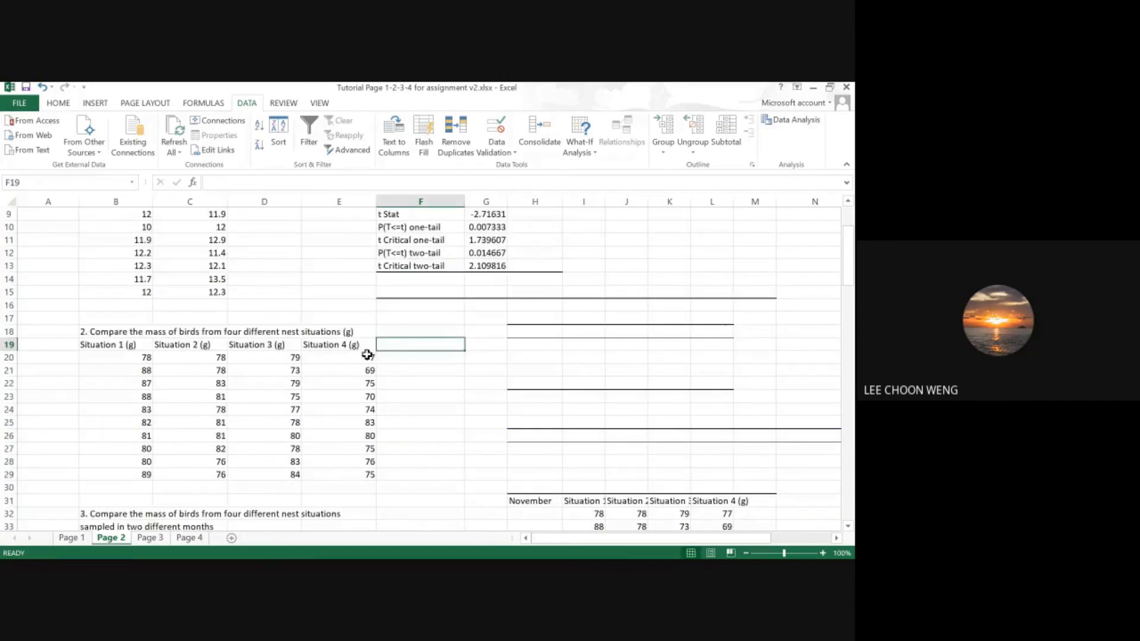
left_click(792, 121)
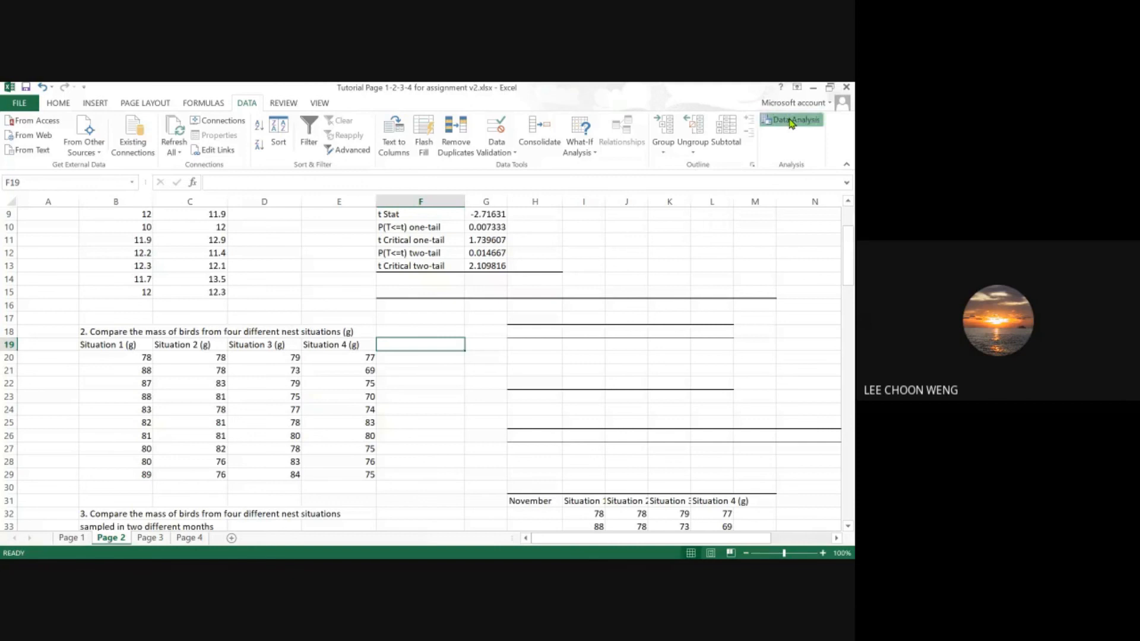
scroll(543, 354, "up", 3)
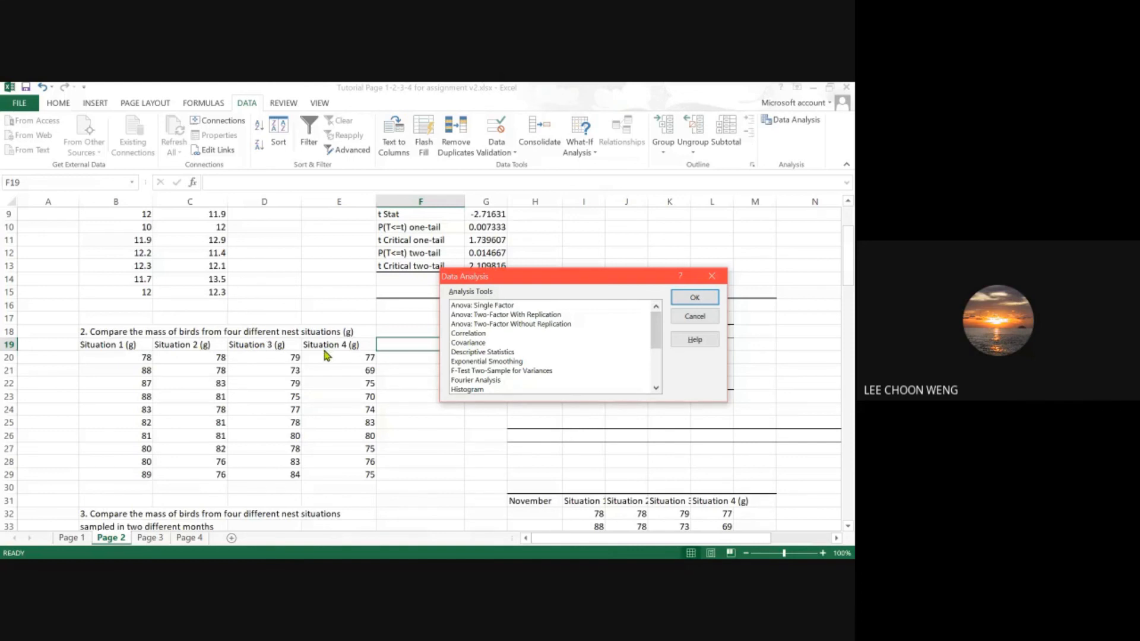
left_click(471, 306)
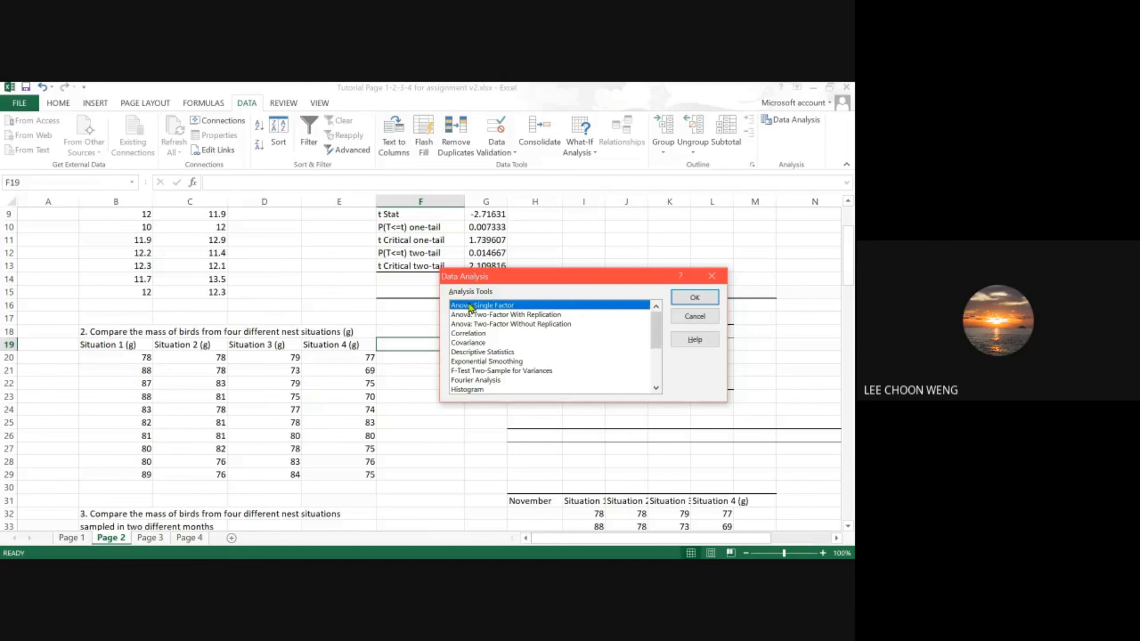
left_click(699, 304)
left_click_drag(118, 350, 344, 474)
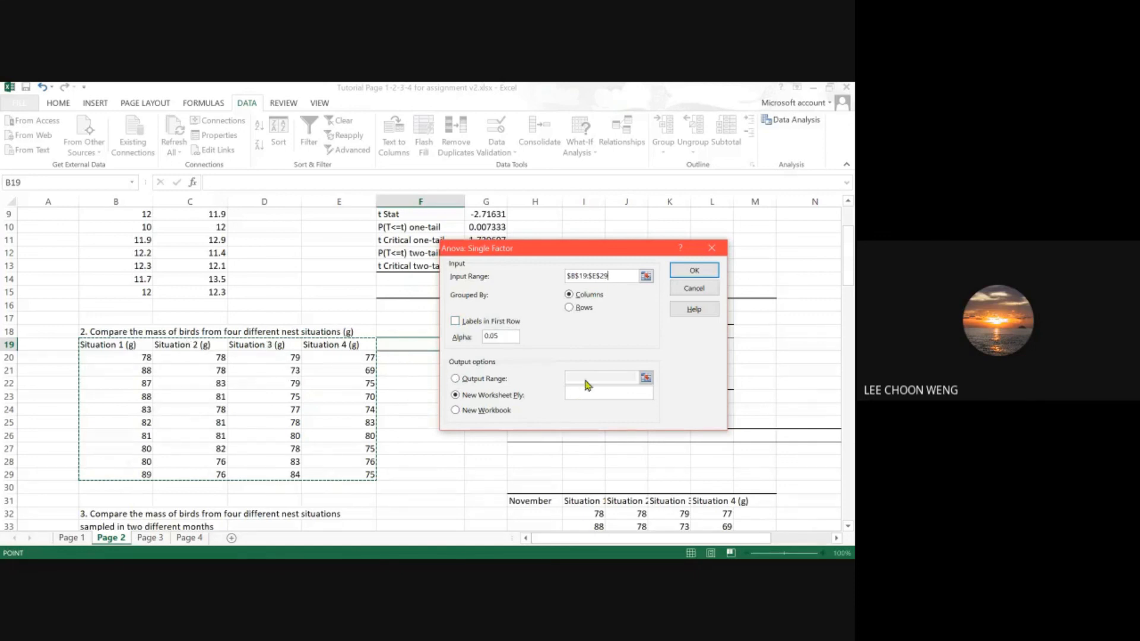
left_click(456, 322)
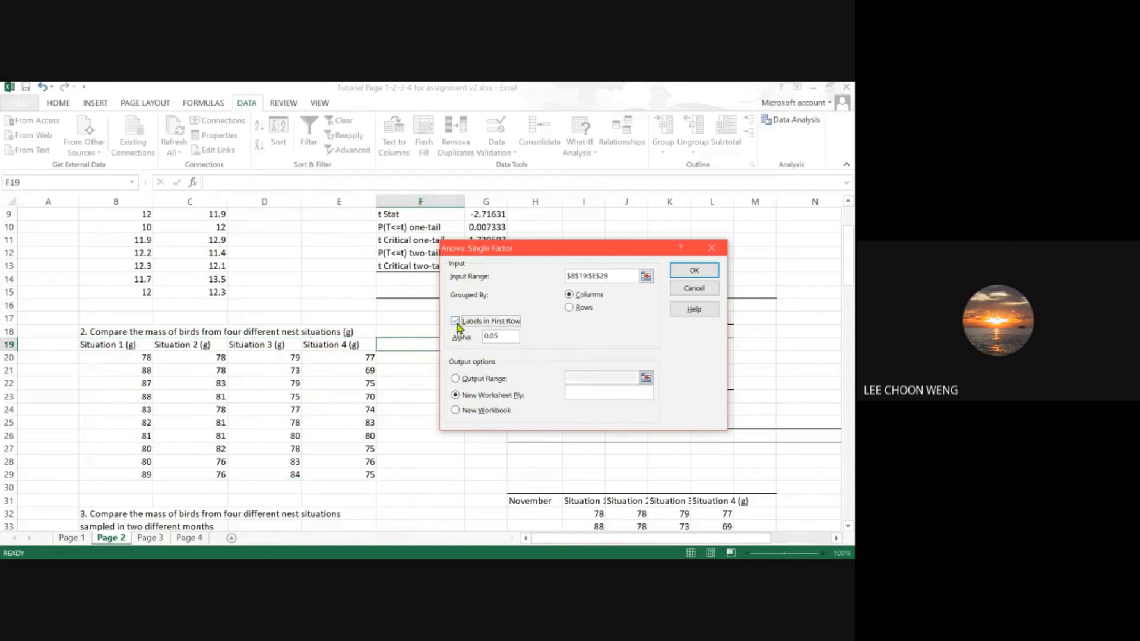
left_click(491, 379)
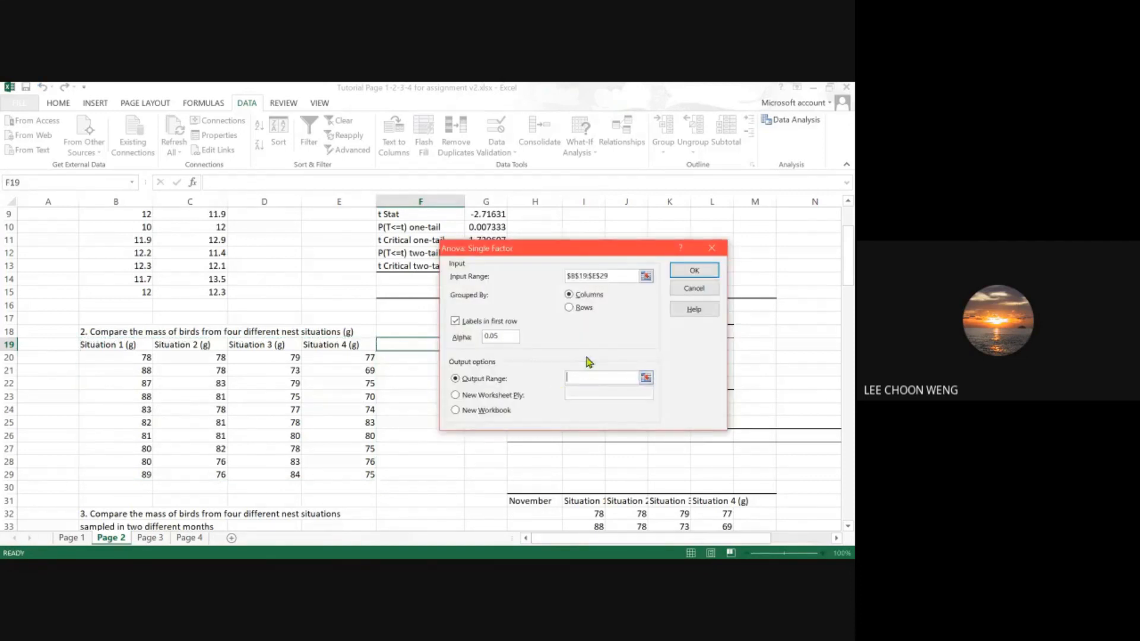
Step: Run the single-factor ANOVA with its output range at I10 and widen column I to fit the group names
left_click_drag(602, 256, 300, 249)
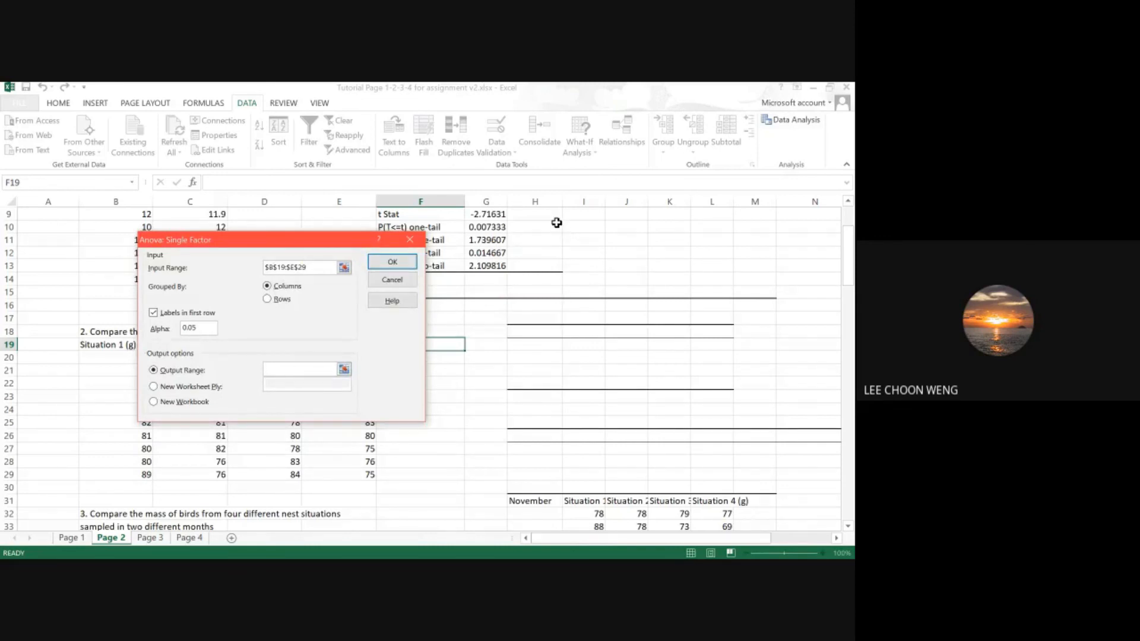
left_click(588, 226)
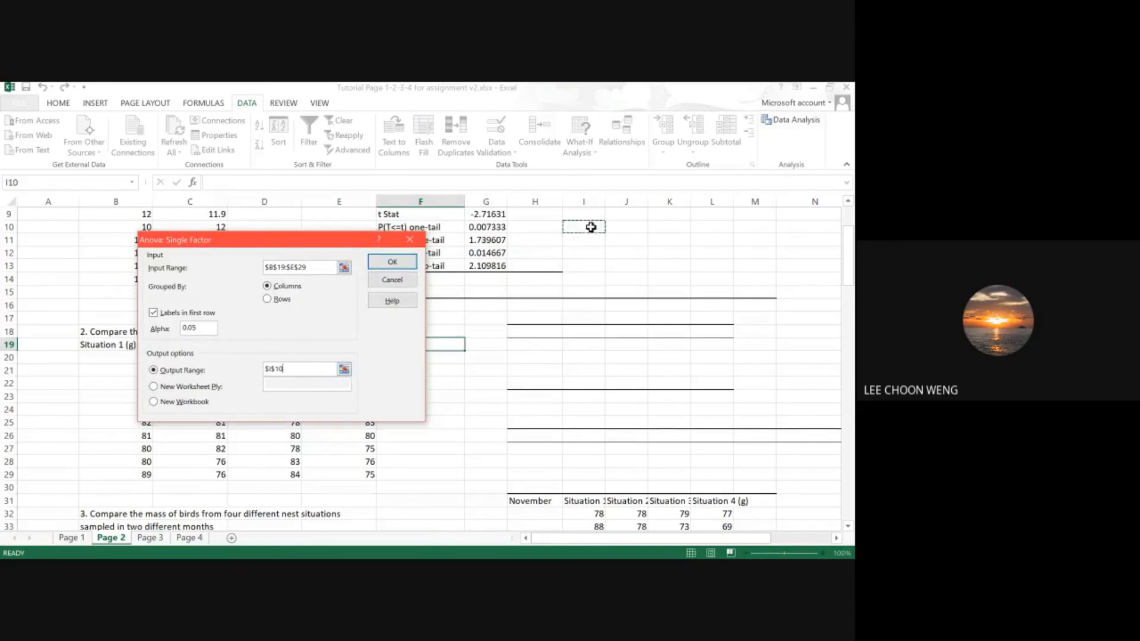
left_click(392, 262)
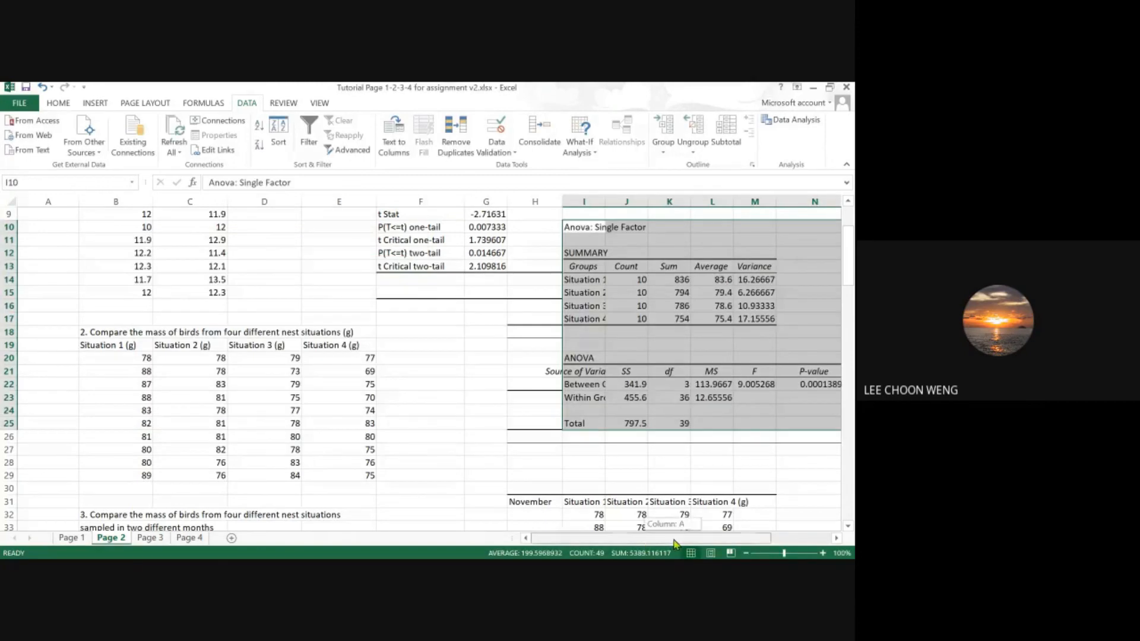
scroll(619, 482, "right", 2)
left_click_drag(321, 203, 337, 205)
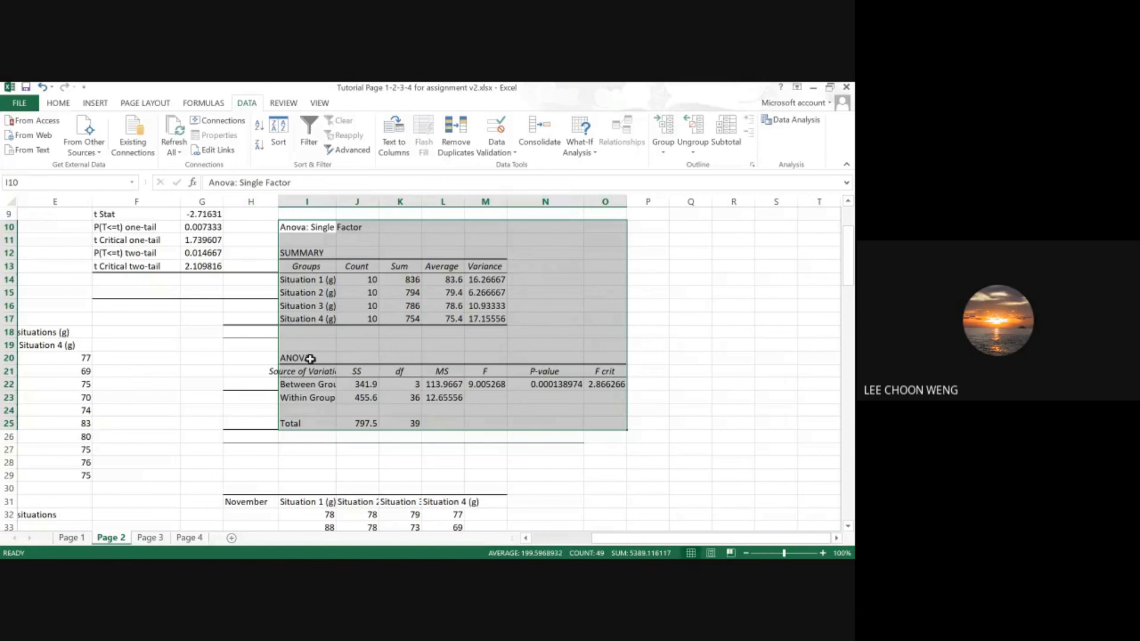
Step: Examine the F value and P-value in the ANOVA table and the four situations' averages in its summary
left_click(485, 384)
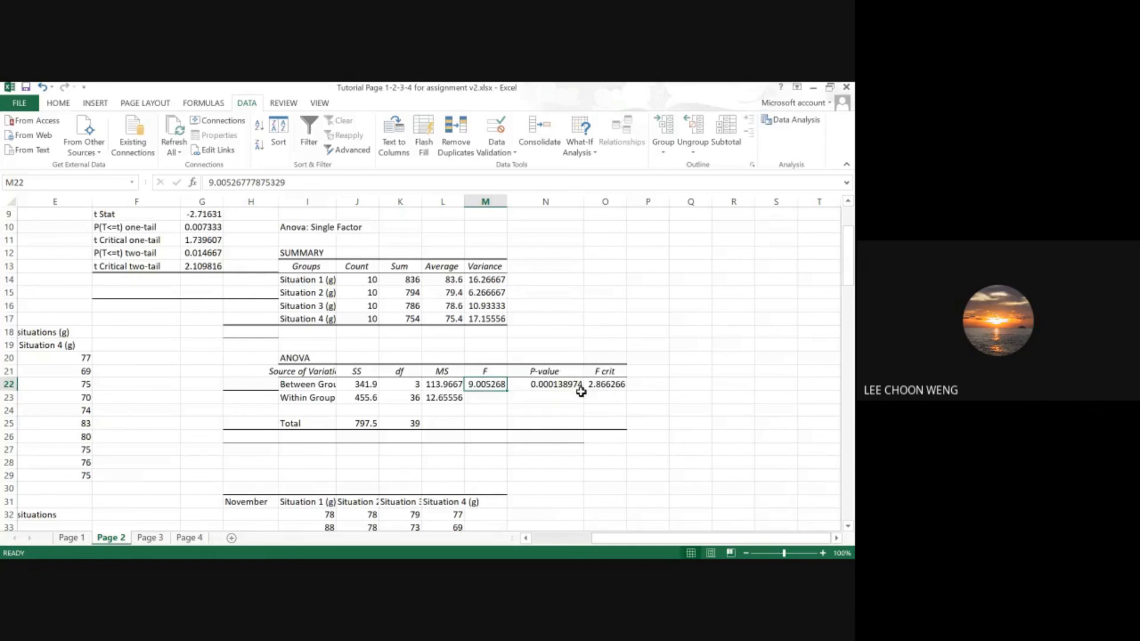
left_click(528, 384)
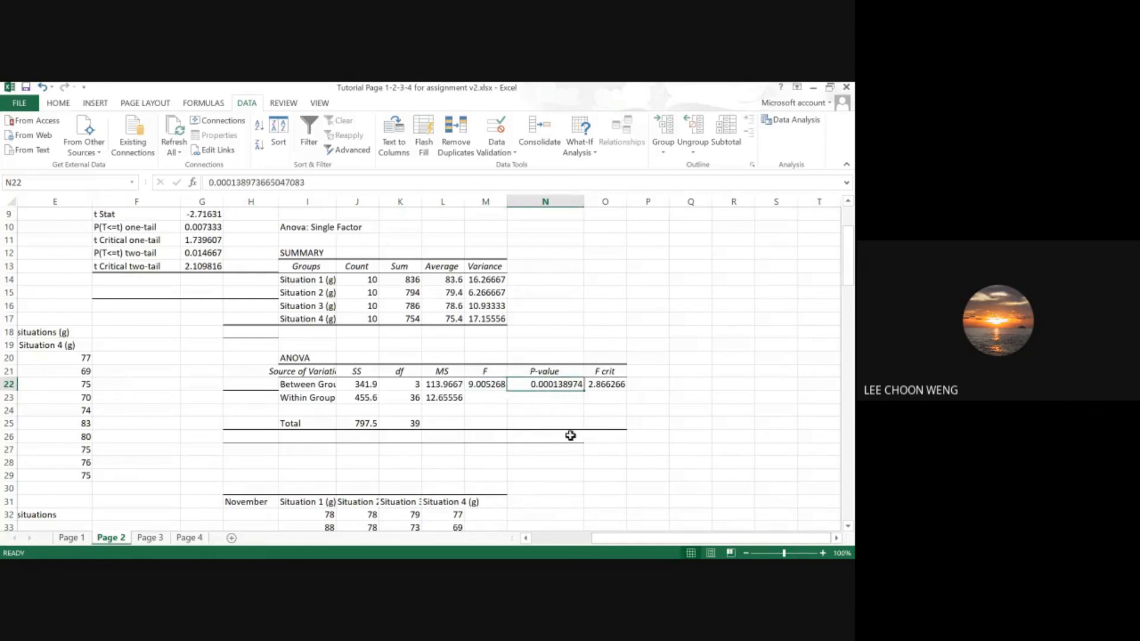
left_click_drag(625, 542, 538, 539)
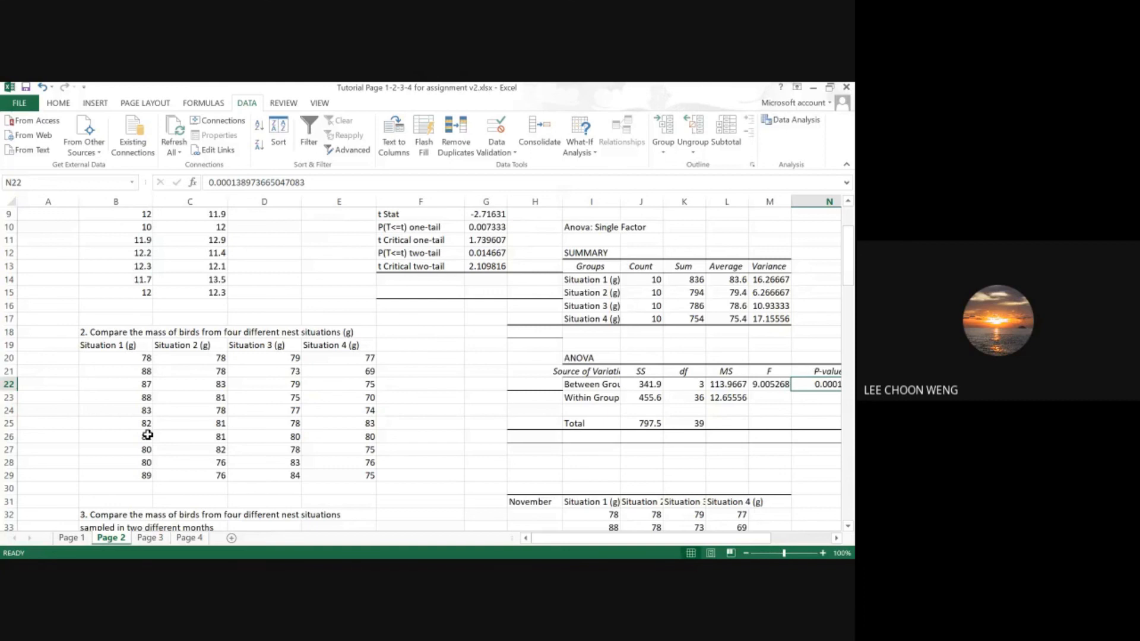
left_click_drag(729, 282, 727, 319)
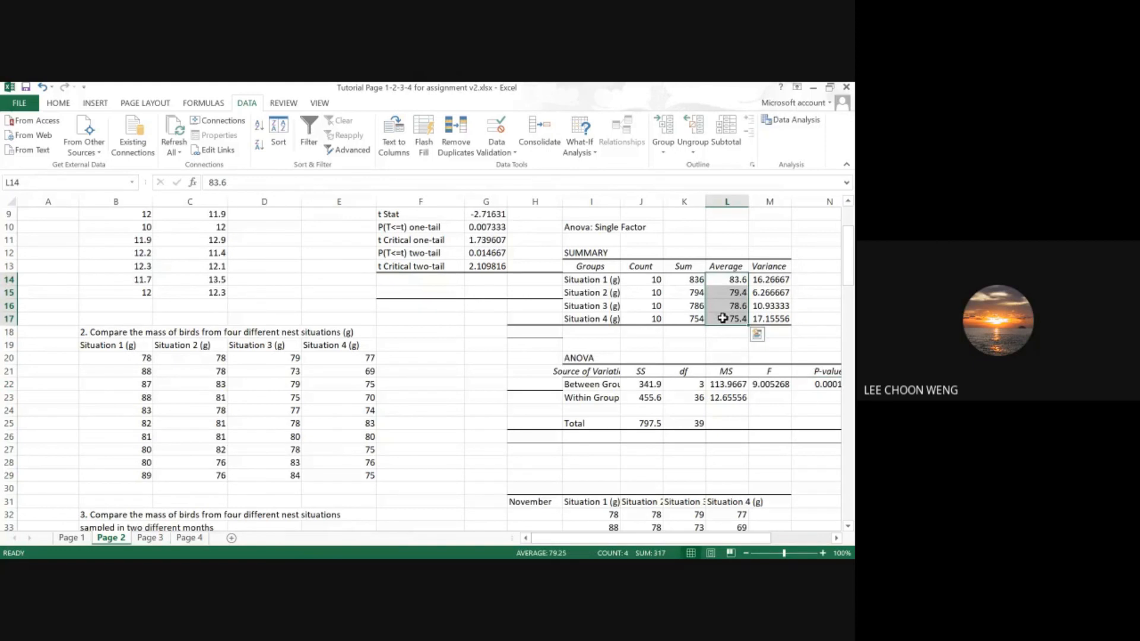
left_click(731, 278)
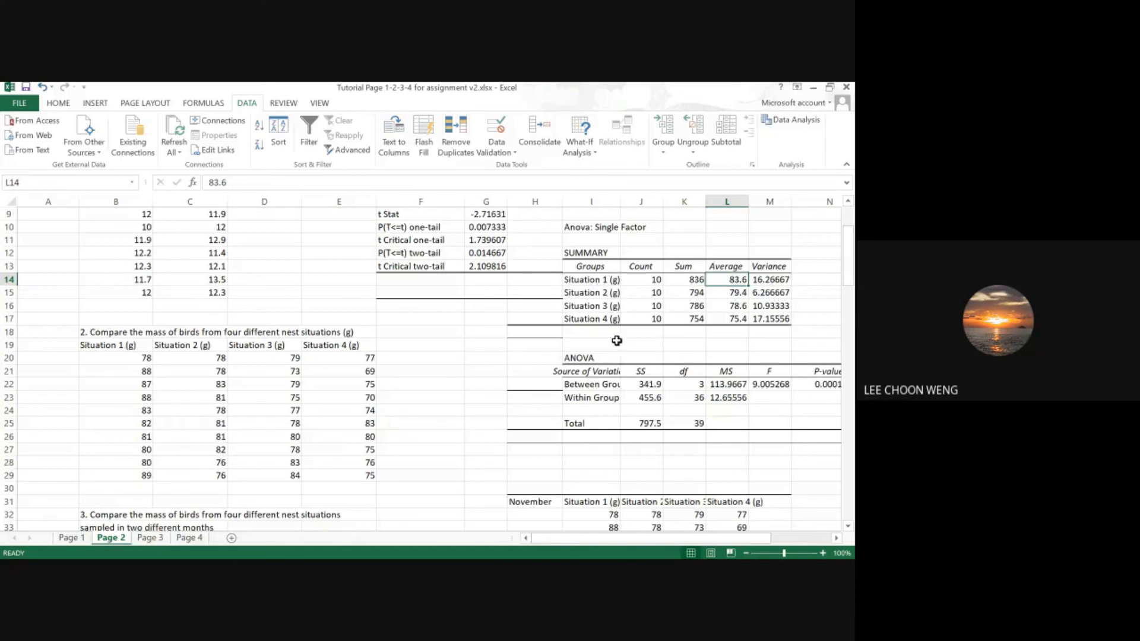
mouse_move(294, 552)
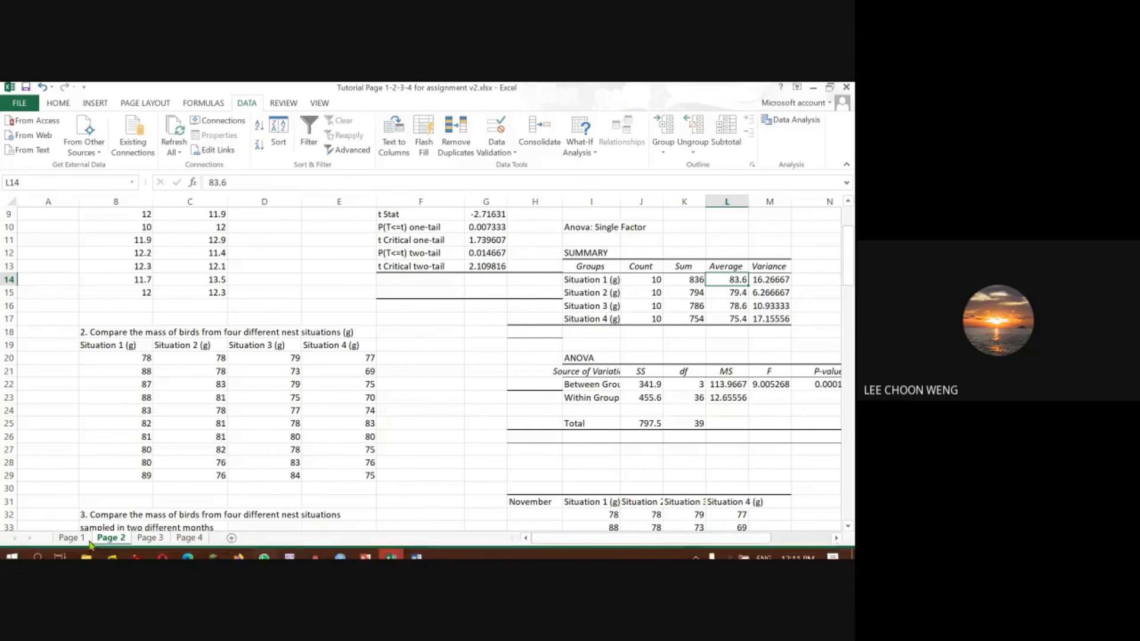
left_click(87, 552)
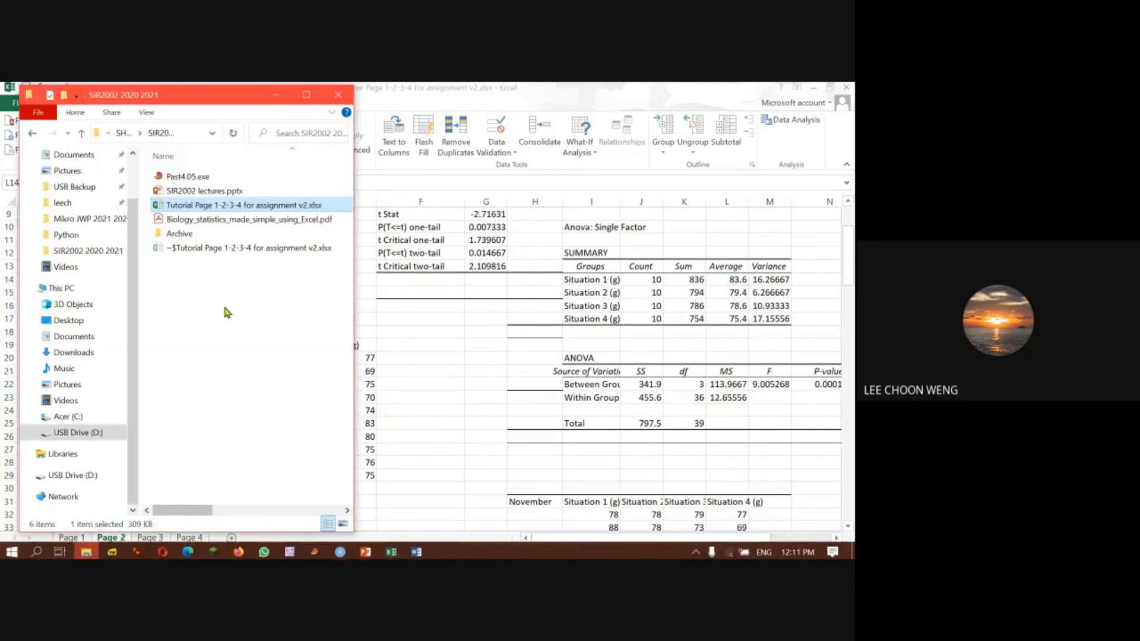
double_click(185, 177)
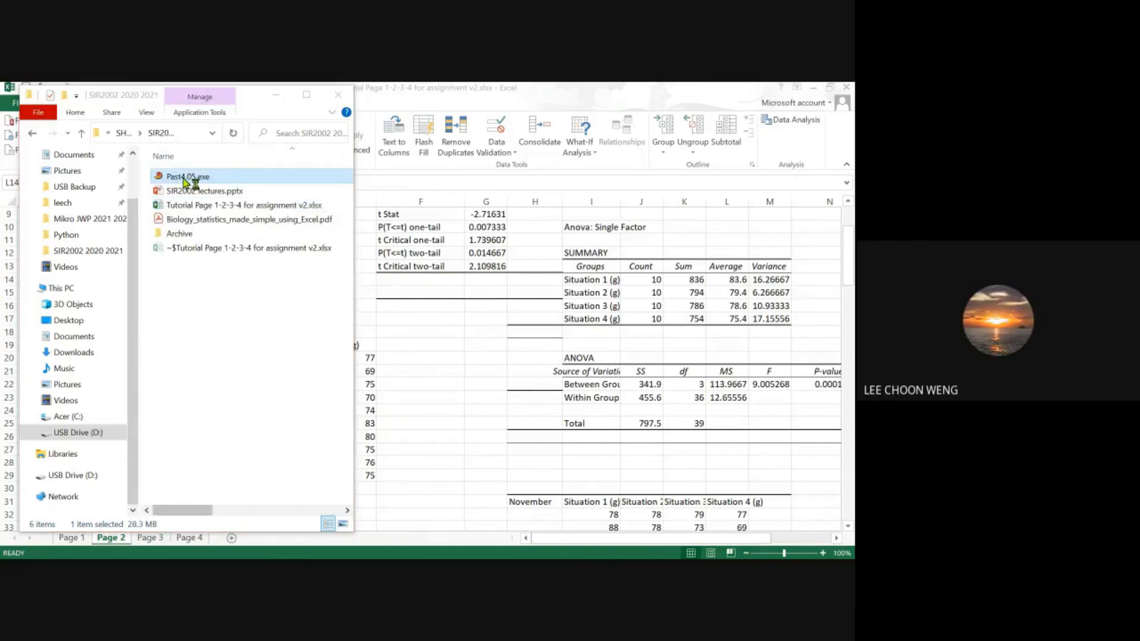
left_click_drag(255, 165, 336, 138)
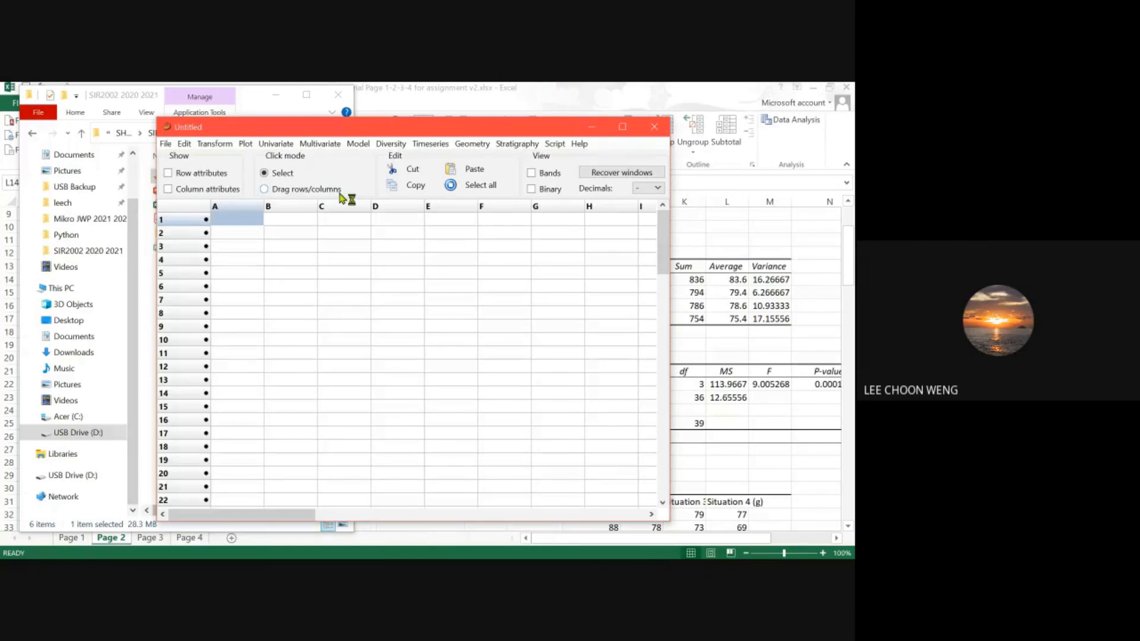
left_click(324, 146)
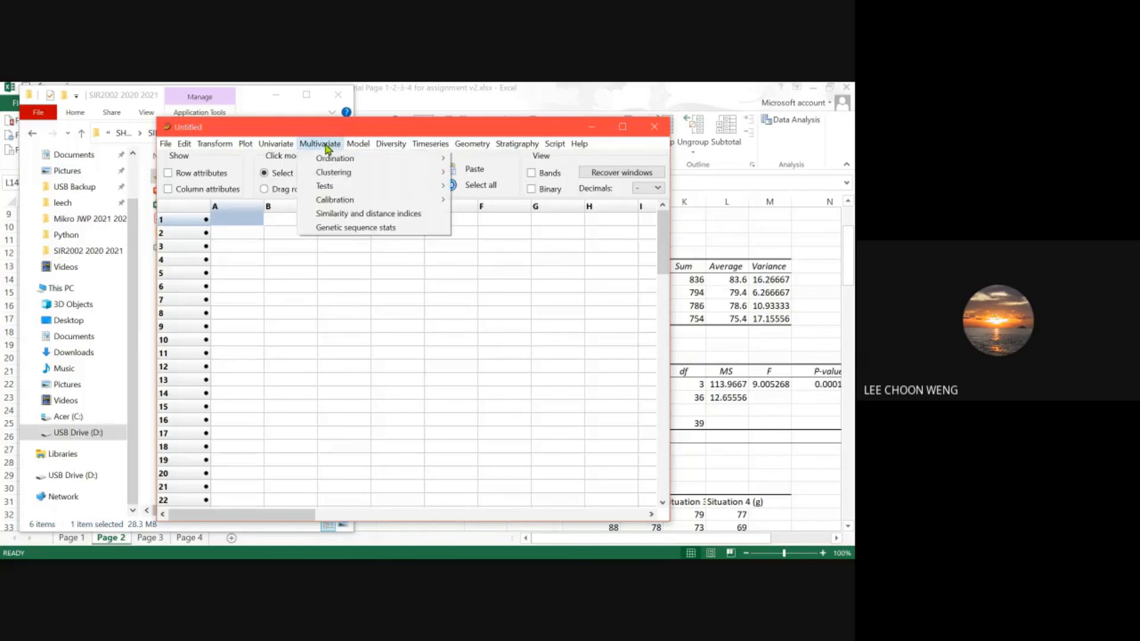
mouse_move(355, 187)
left_click(335, 279)
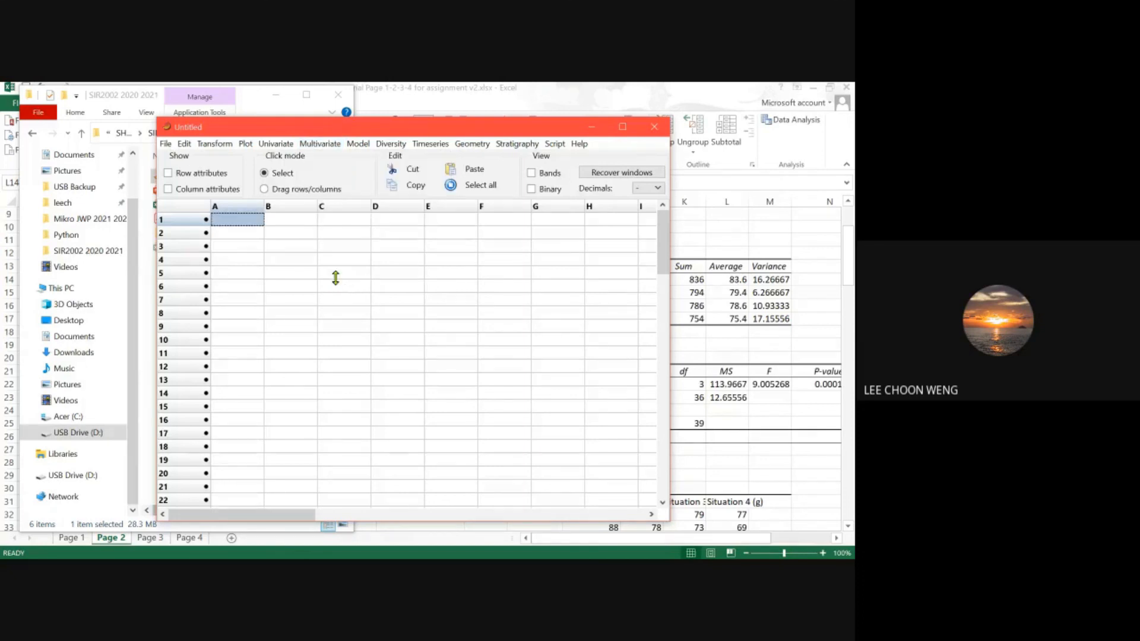
Step: Switch to Excel and copy the four nest situations' bird masses with their headers, B19:E29
left_click(715, 331)
left_click_drag(110, 346, 338, 478)
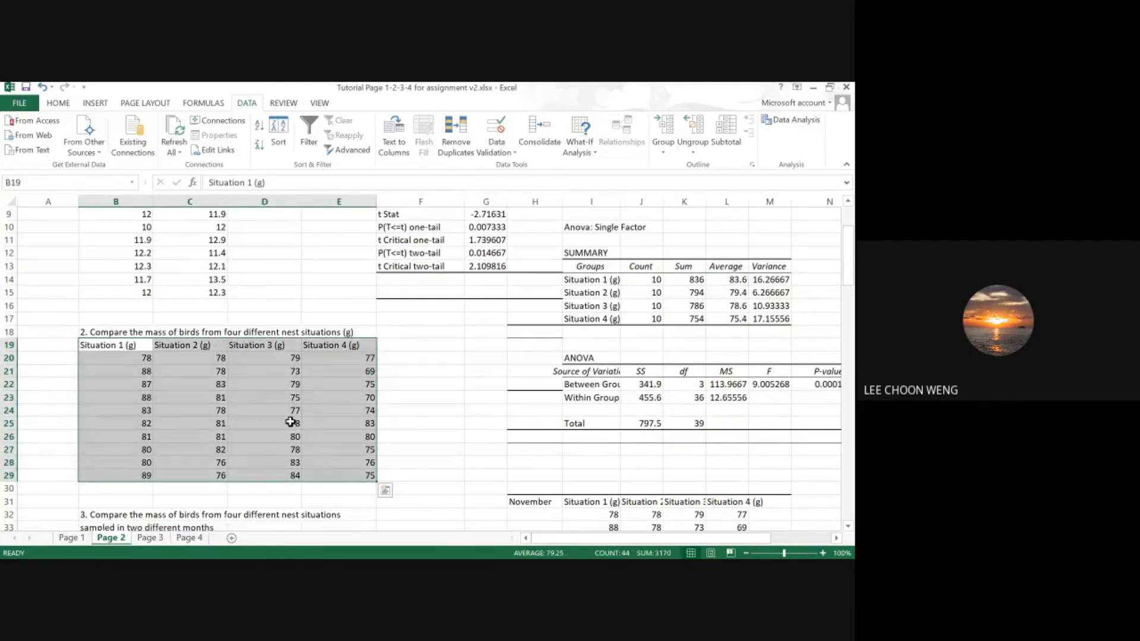
key("ctrl+c")
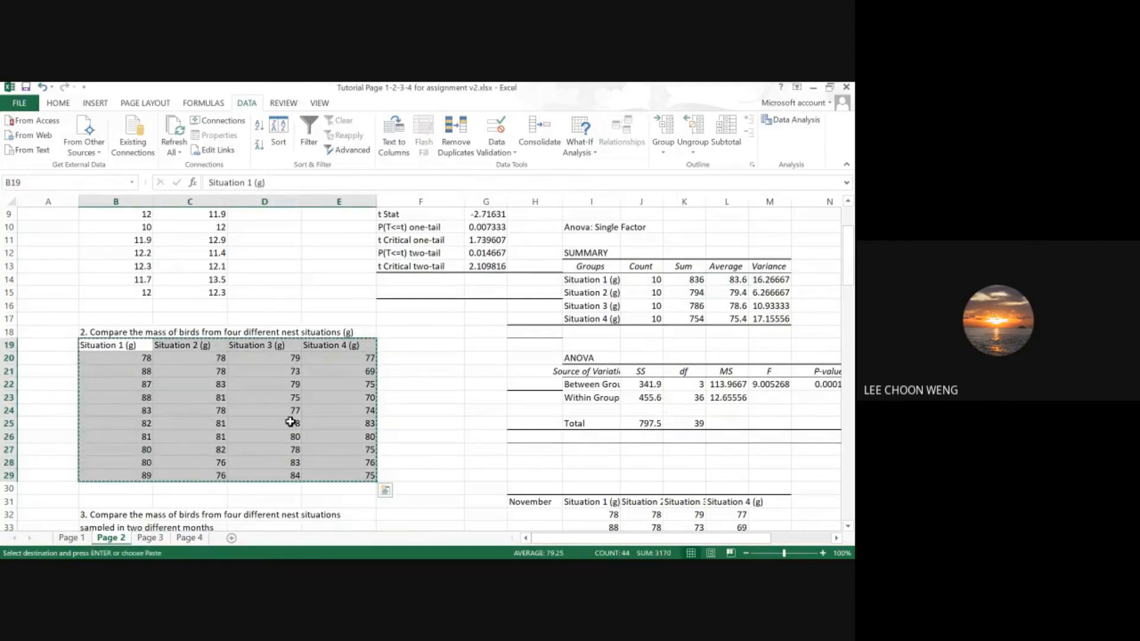
Step: Switch to PAST, then move its empty spreadsheet window and enlarge it to show more columns
key("alt+Tab")
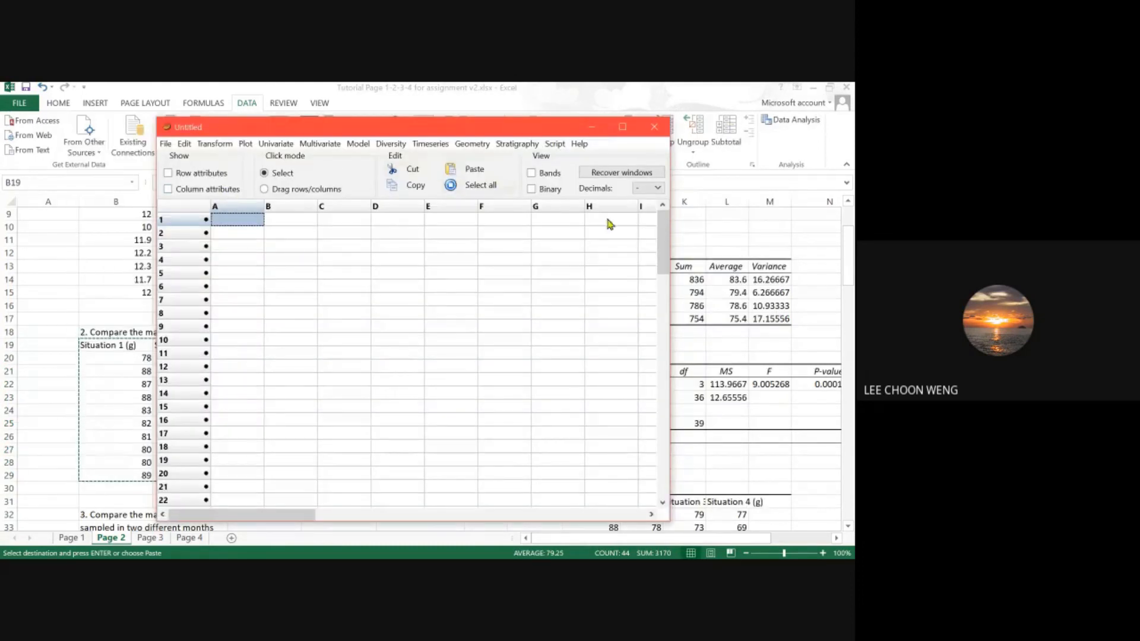
left_click_drag(503, 130, 406, 105)
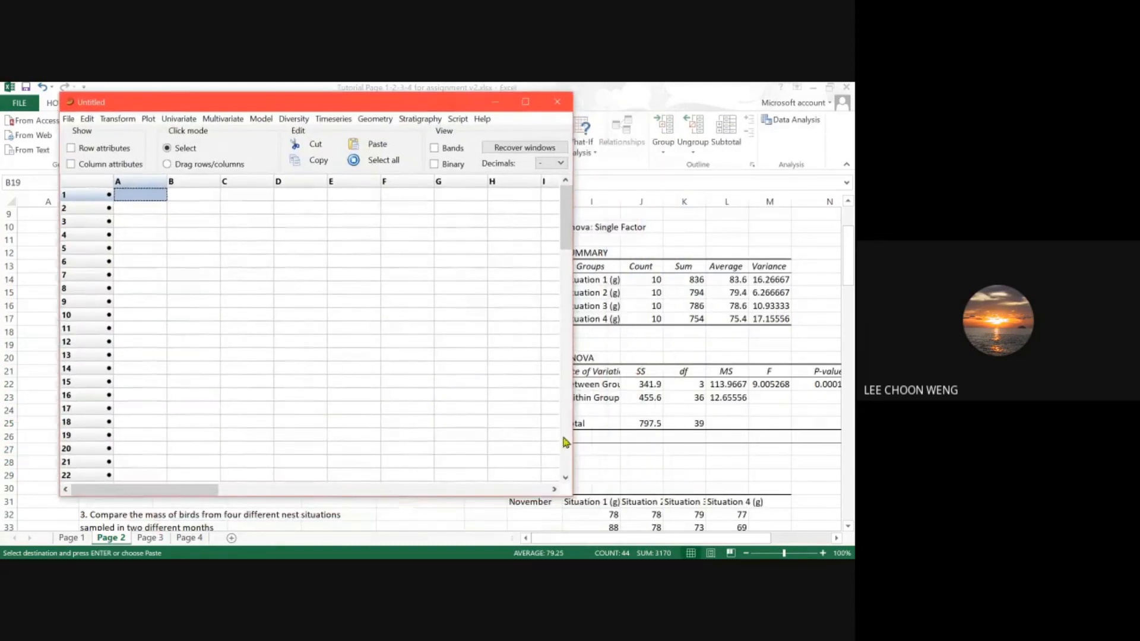
left_click_drag(569, 497, 730, 535)
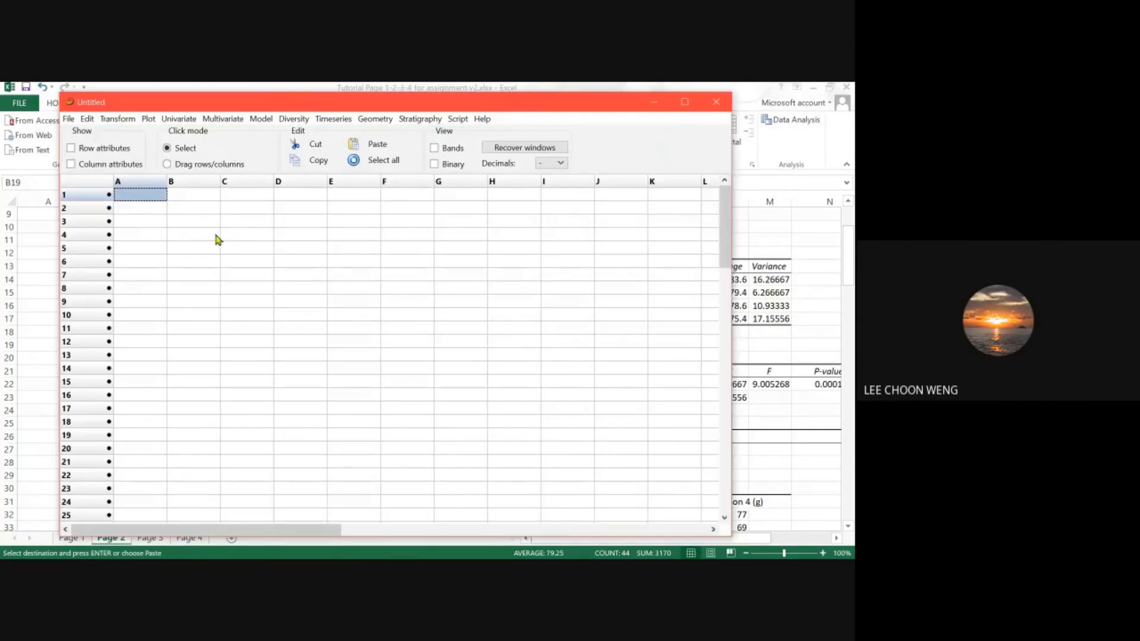
Step: Paste the copied data starting at column A's Name cell, showing the column attributes only for the paste
left_click(107, 167)
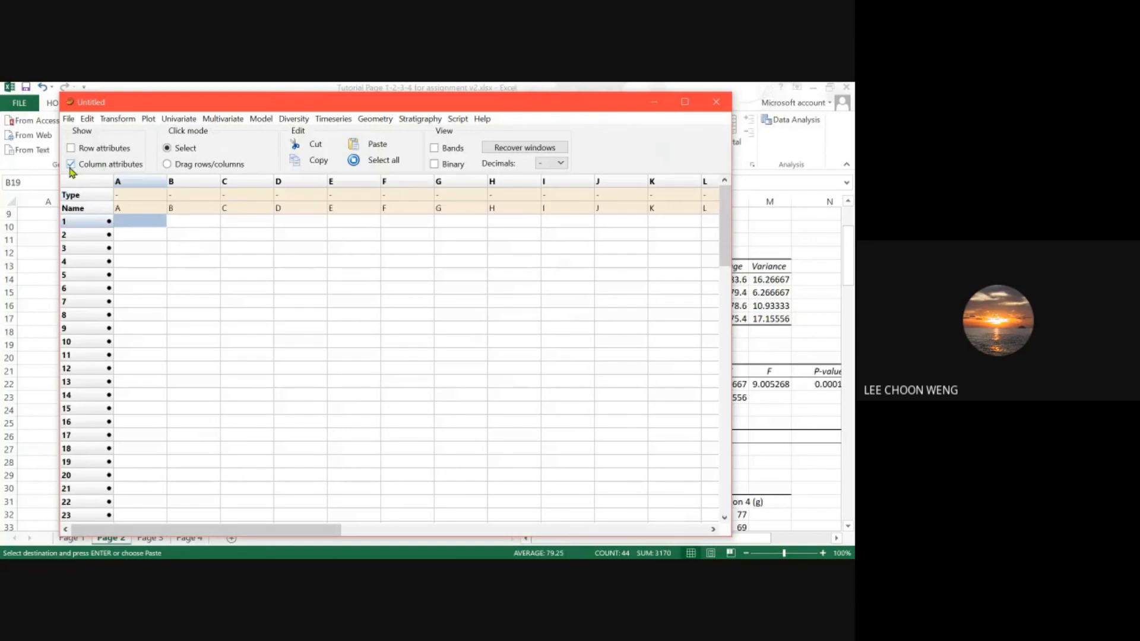
left_click(142, 209)
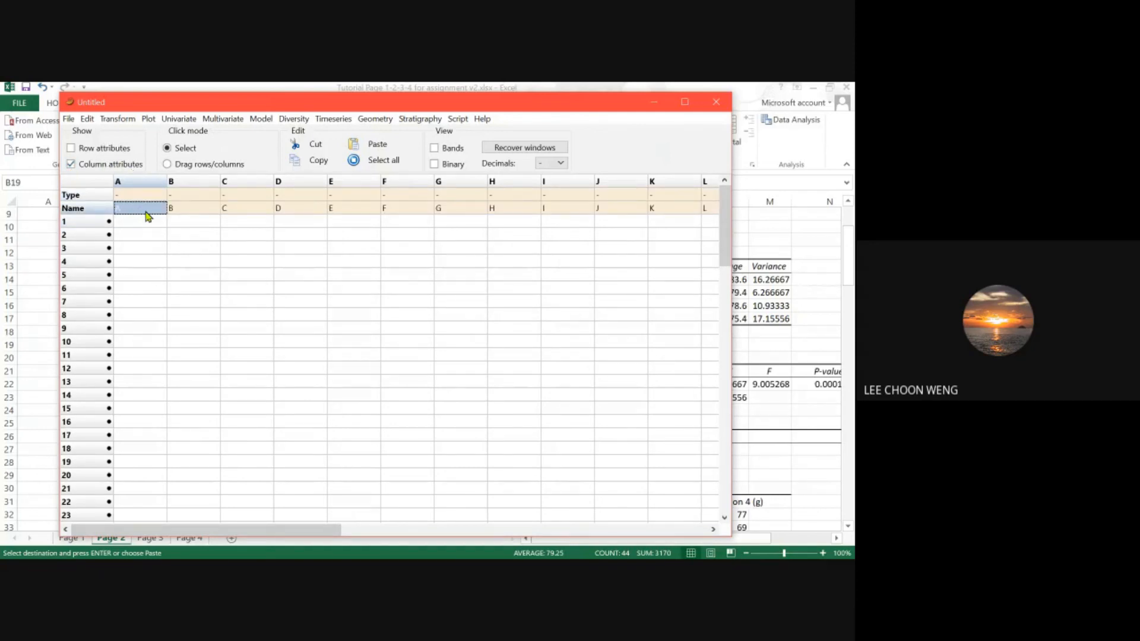
key("ctrl+v")
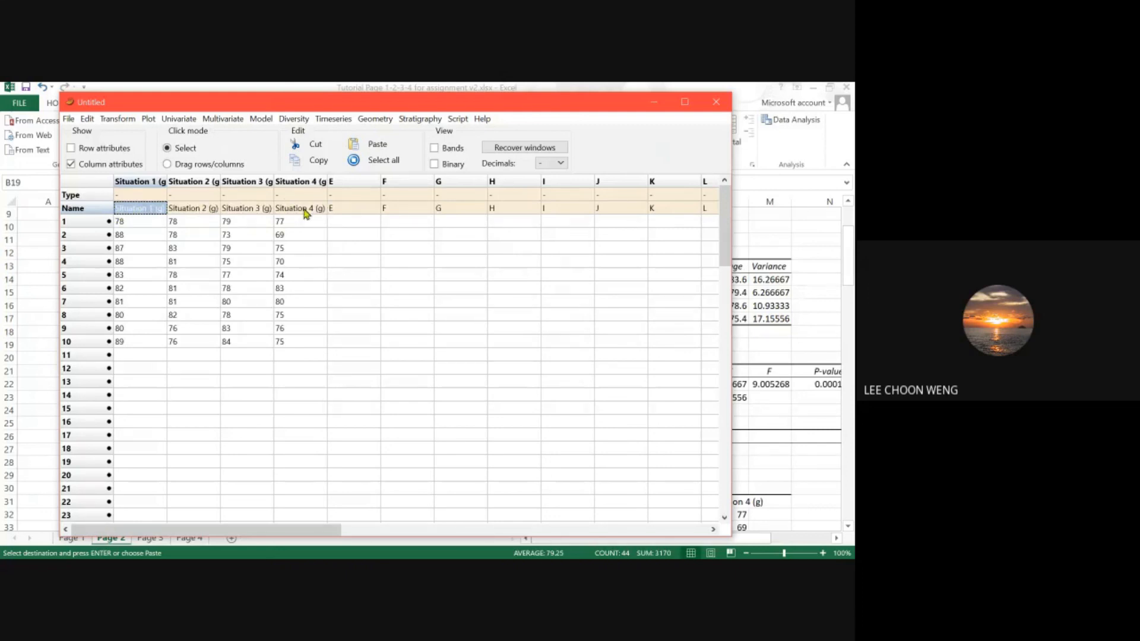
left_click(101, 165)
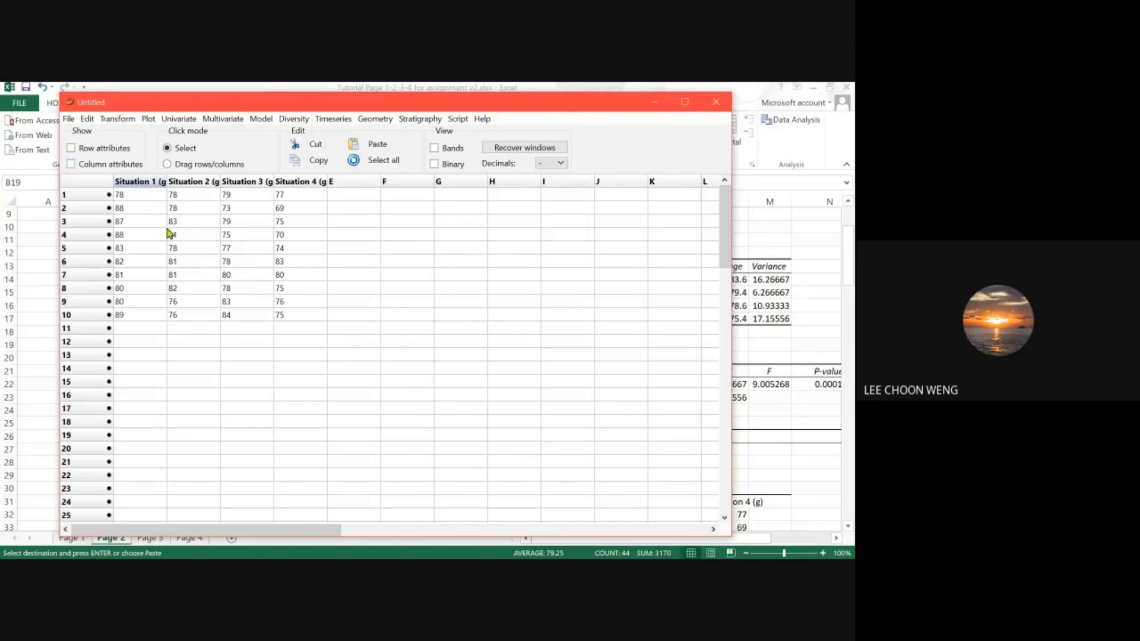
Step: Run the several-sample tests (ANOVA, Kruskal-Wallis) on the whole sheet and move the results window clear
key("ctrl+a")
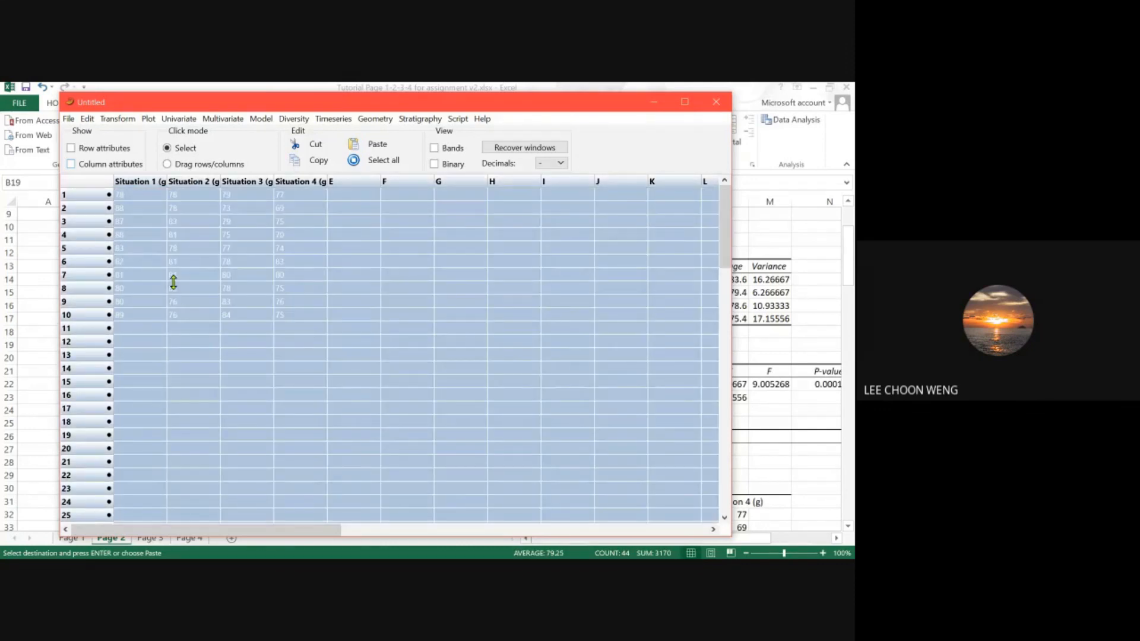
left_click(179, 120)
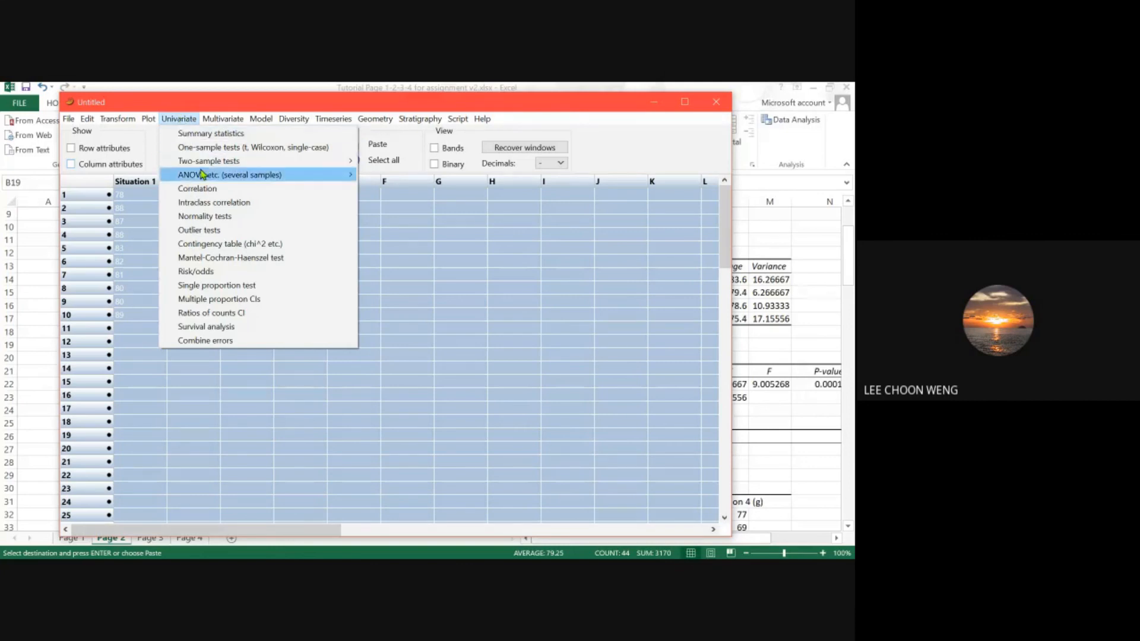
mouse_move(206, 177)
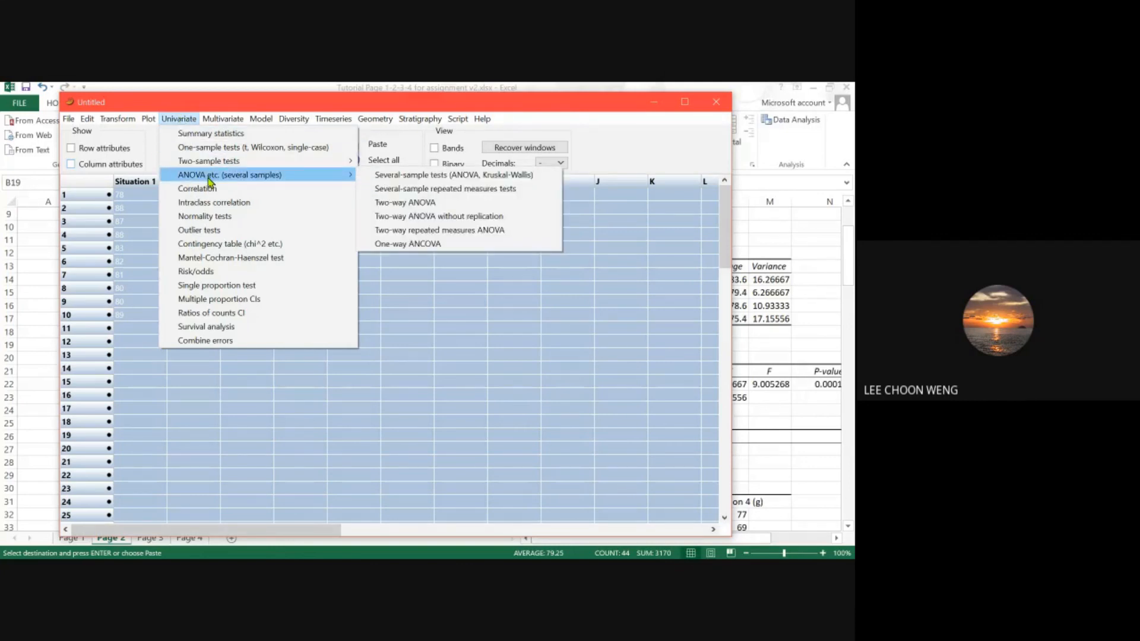
left_click(423, 176)
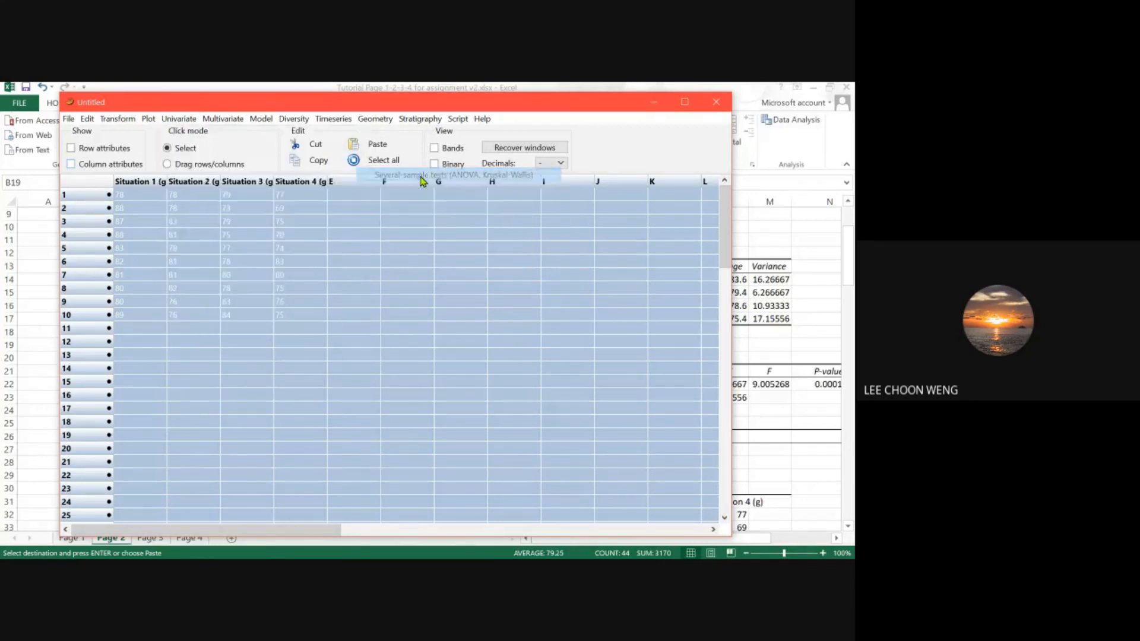
left_click_drag(434, 172, 487, 184)
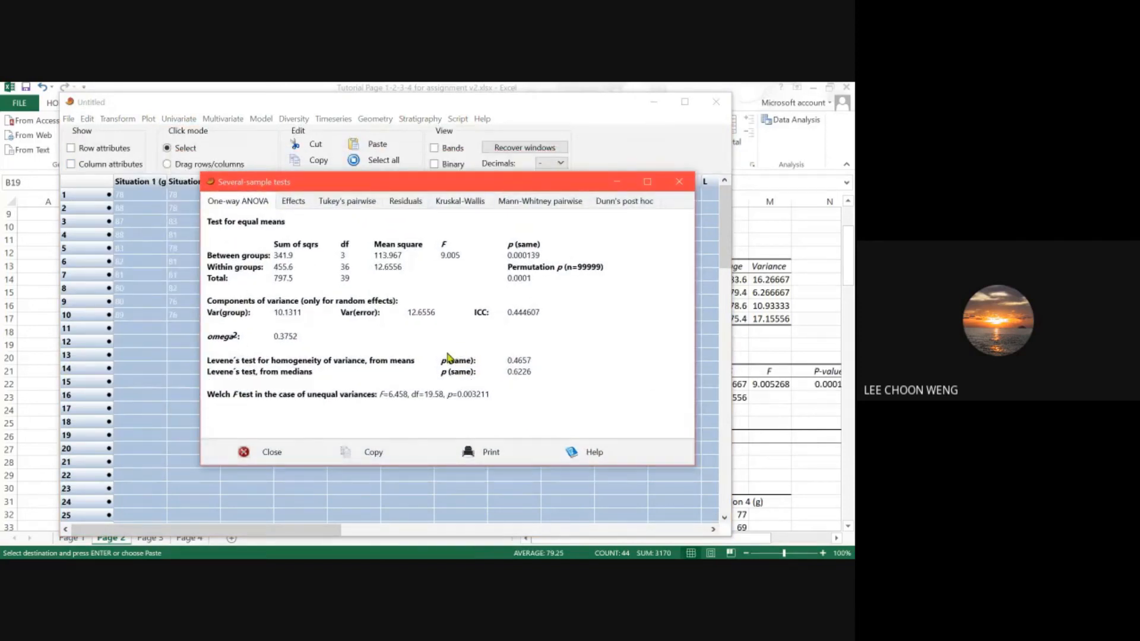
Step: Review the Kruskal-Wallis result, then compare the one-way ANOVA p value with the P-value in Excel's ANOVA table
left_click(453, 201)
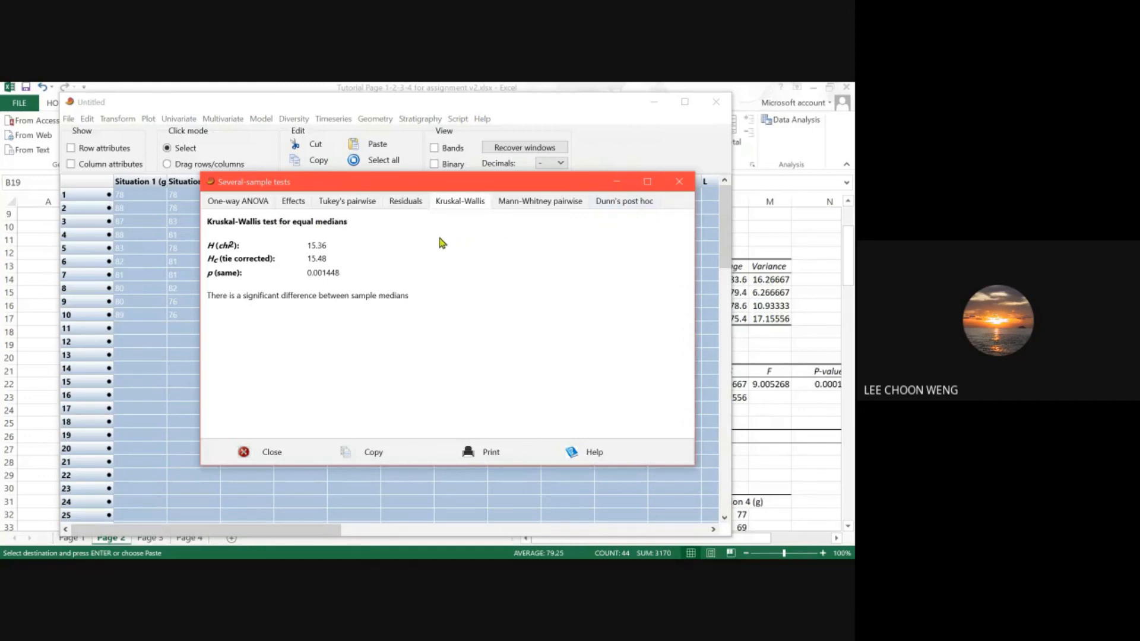
left_click(239, 204)
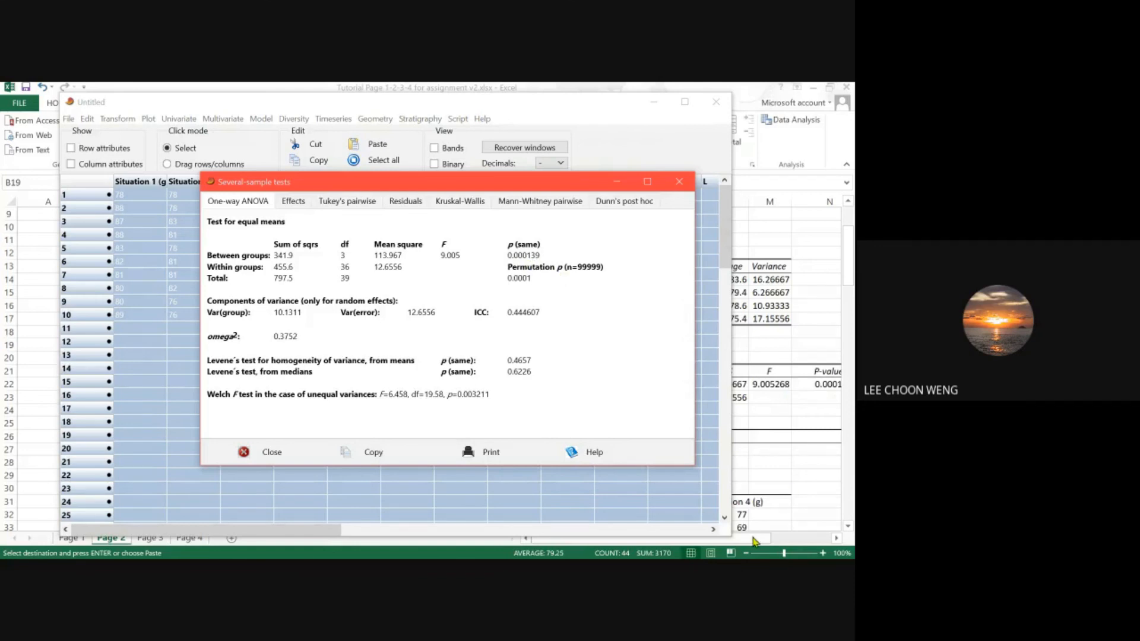
left_click_drag(756, 541, 770, 540)
left_click(754, 386)
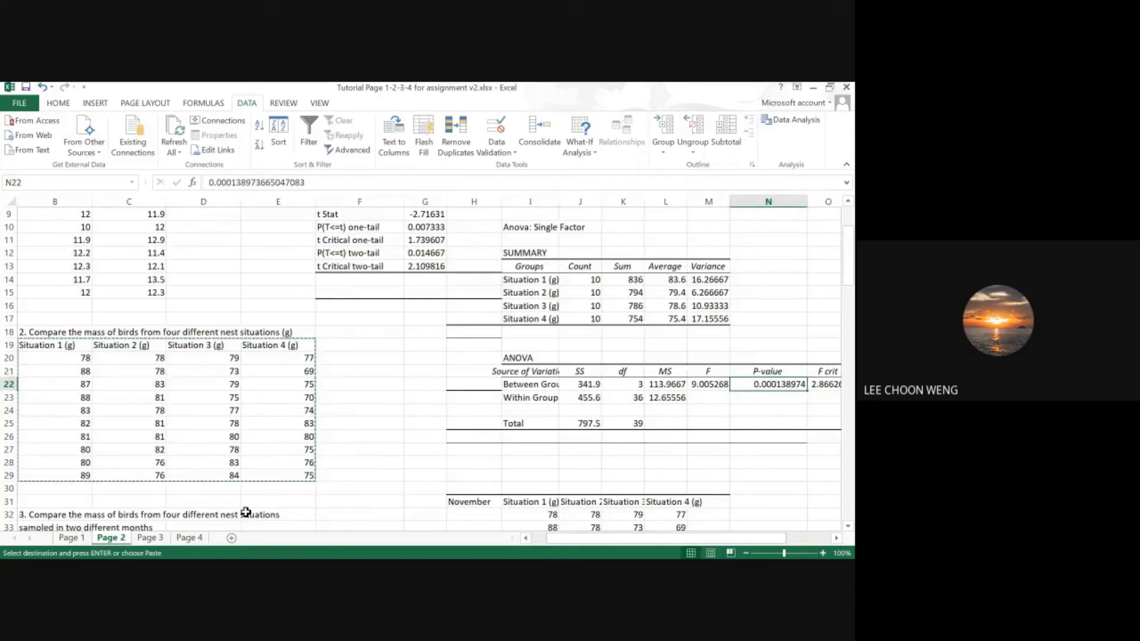
Step: Return to PAST and examine Tukey's pairwise comparisons of the four situations and the available calculation methods
key("alt+Tab")
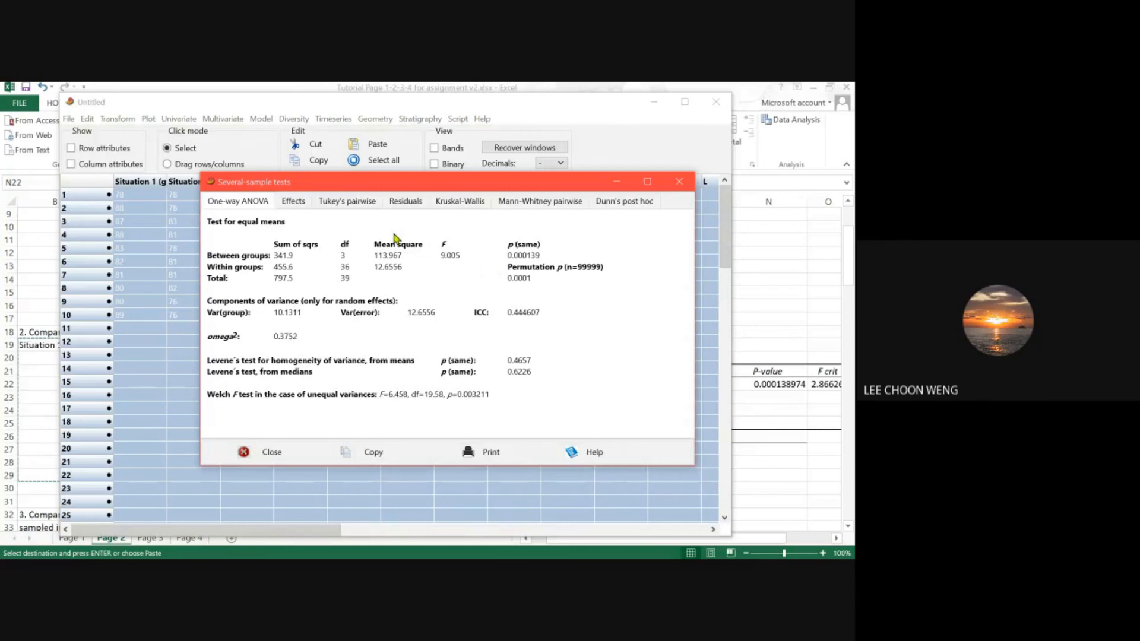
left_click(342, 205)
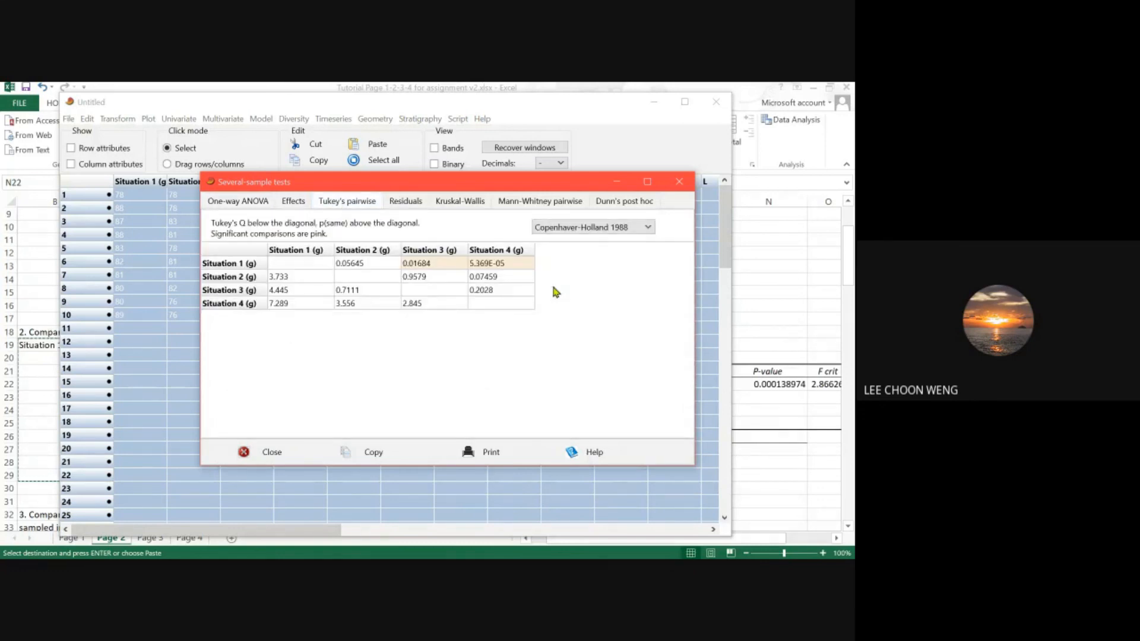
left_click(646, 227)
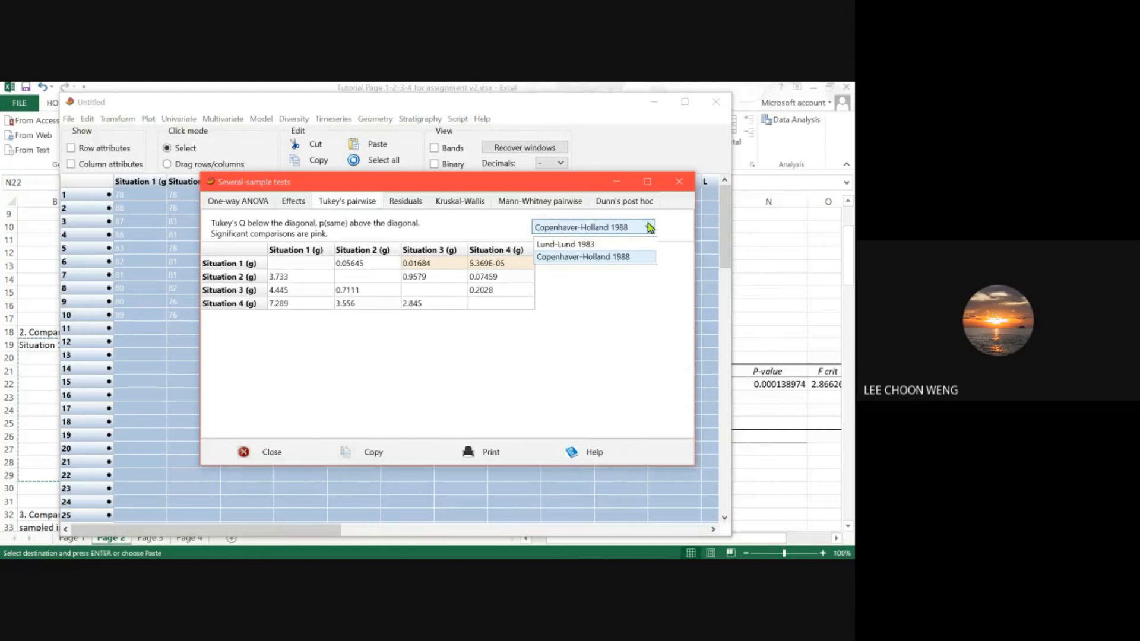
left_click(675, 224)
left_click(645, 228)
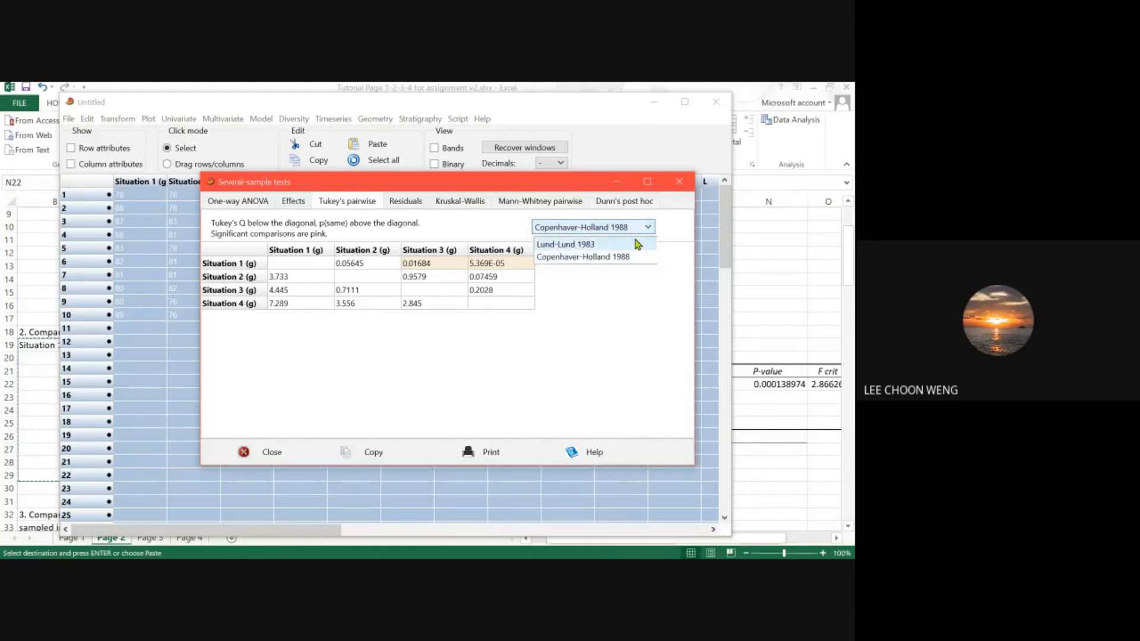
left_click(671, 225)
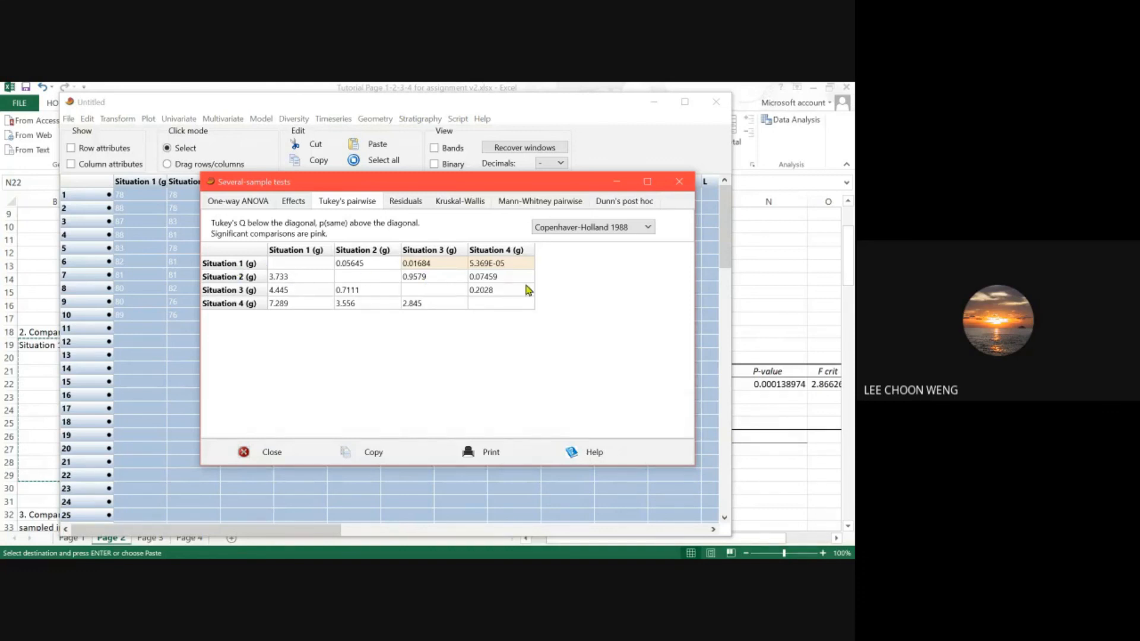
Step: Switch to Excel and compare the average of Situation 1 with those of Situations 3 and 4 in the ANOVA summary
left_click(780, 275)
left_click(670, 281)
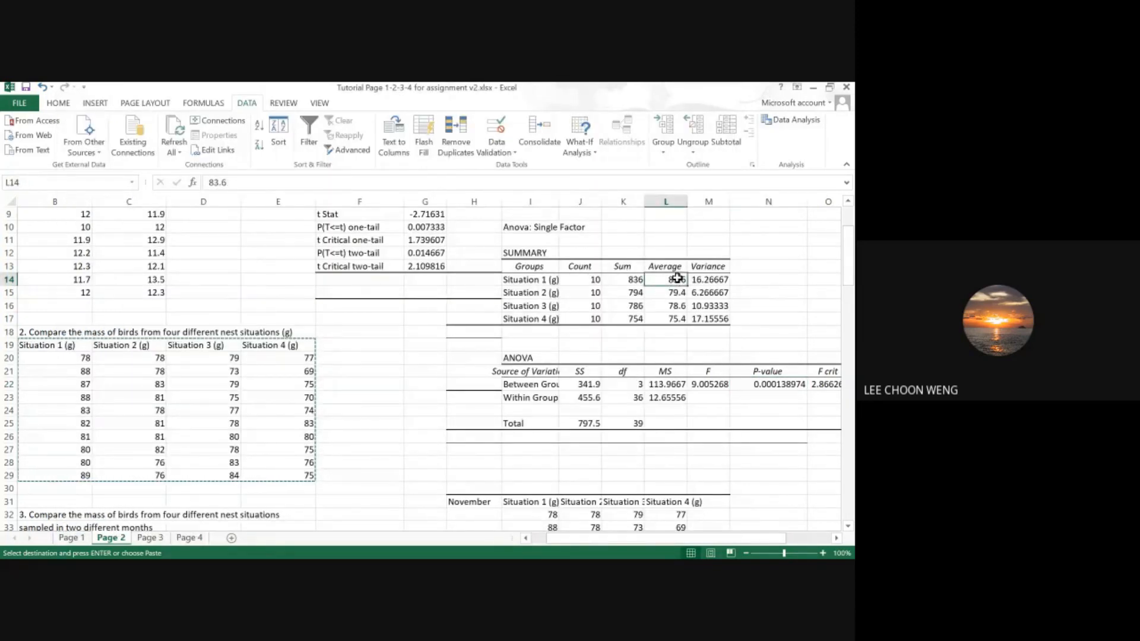
left_click_drag(675, 308, 675, 319)
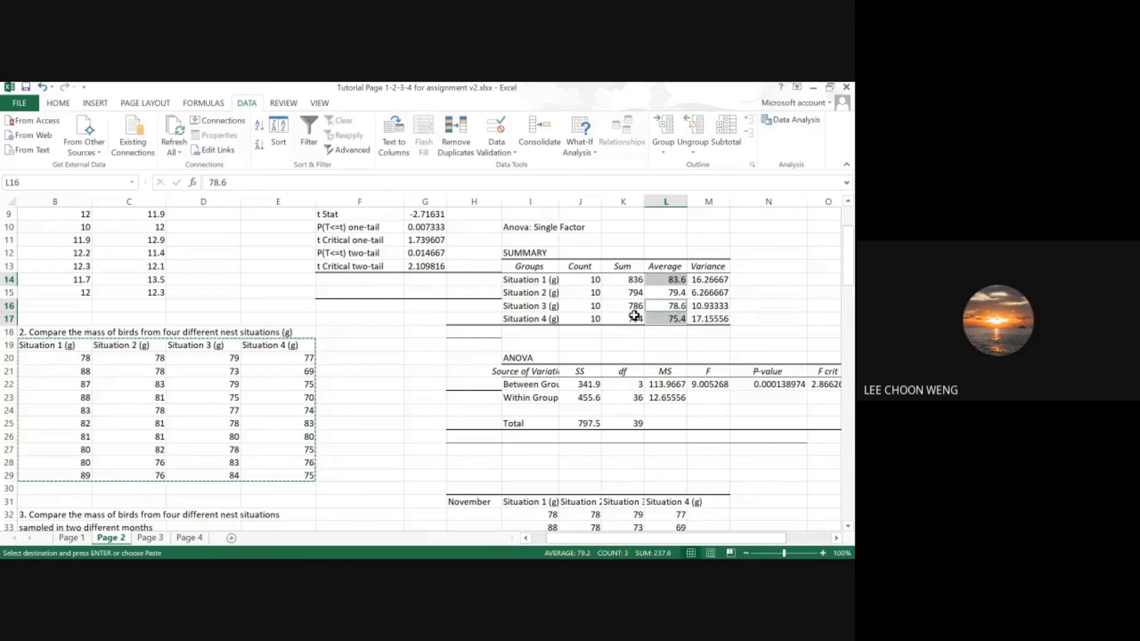
left_click(768, 337)
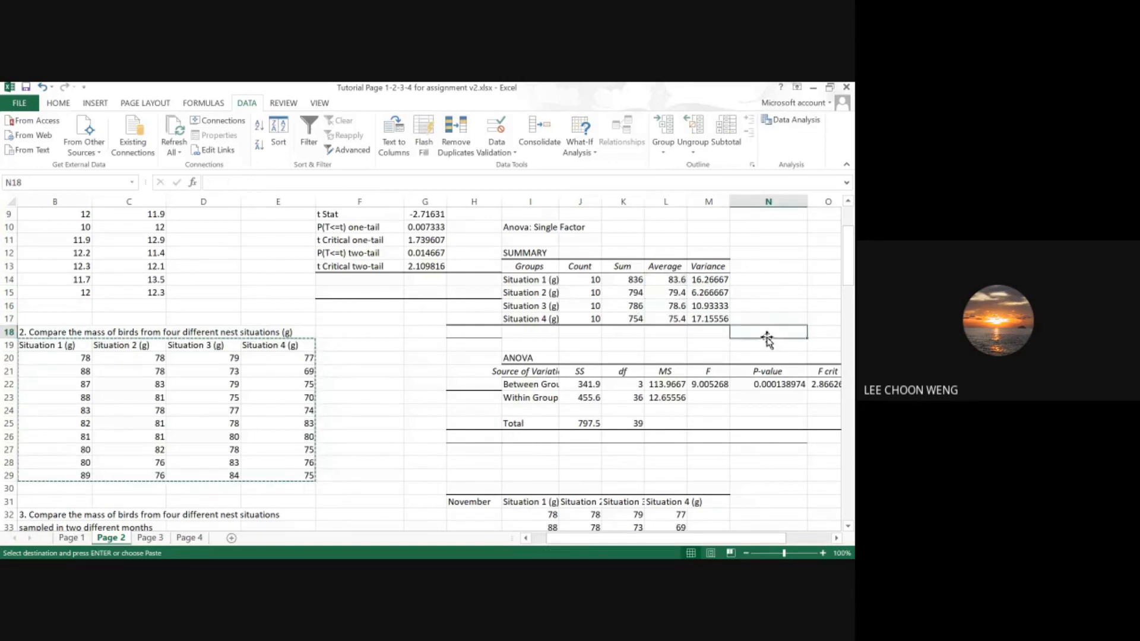